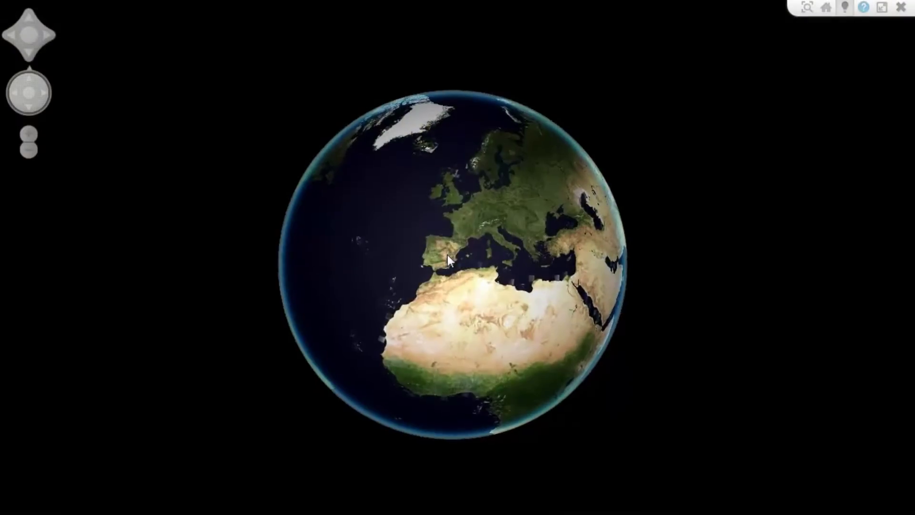
Step: Zoom the globe in on Europe and box-zoom onto the central farmland of the aerial map
scroll(447, 254, "up", 5)
scroll(448, 238, "up", 5)
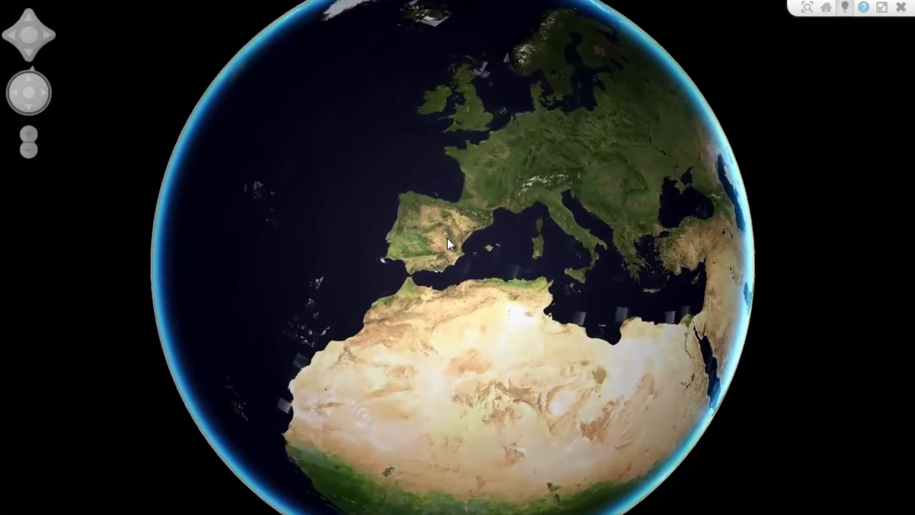
scroll(444, 229, "up", 5)
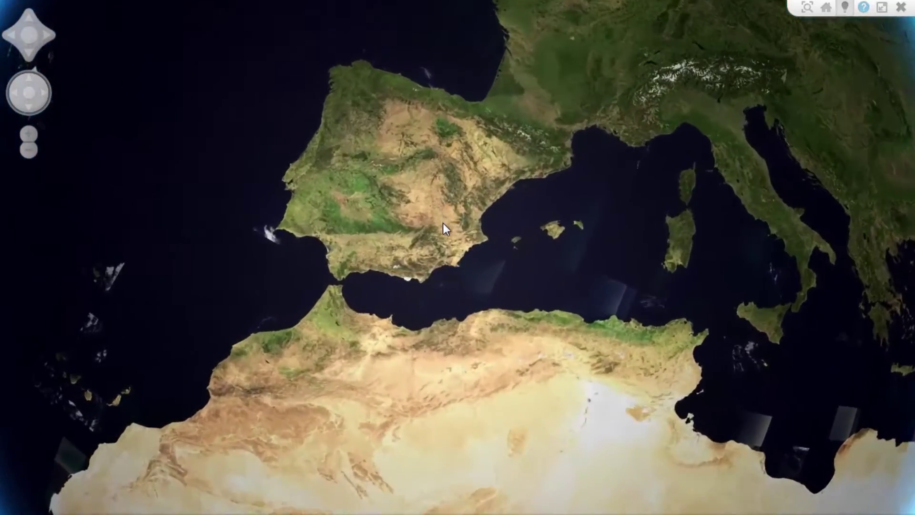
scroll(442, 209, "up", 3)
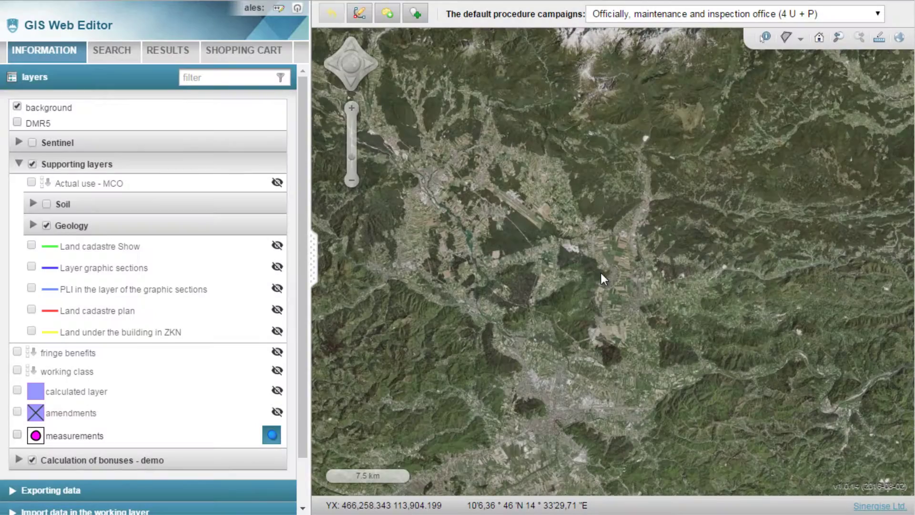
left_click_drag(599, 270, 671, 326)
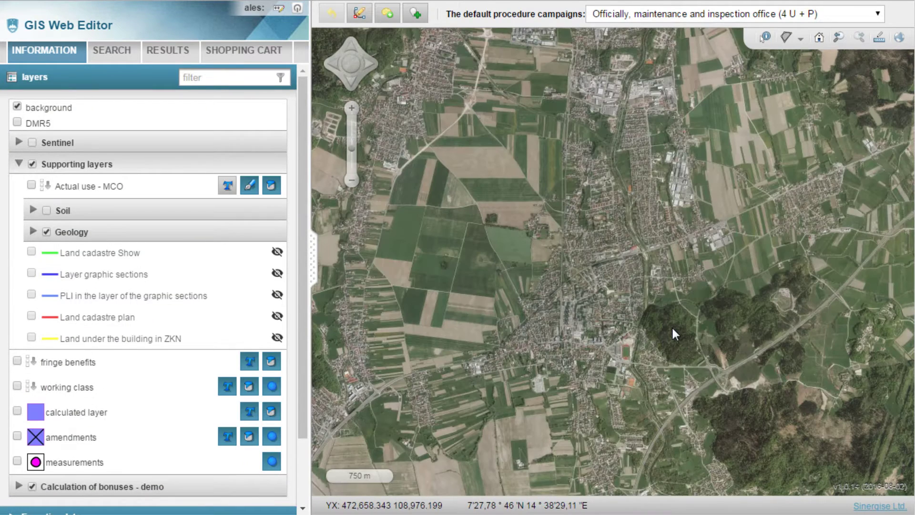
Step: Zoom closer onto a few fields and toggle the fringe benefits layer on and back off
left_click_drag(502, 125, 536, 150)
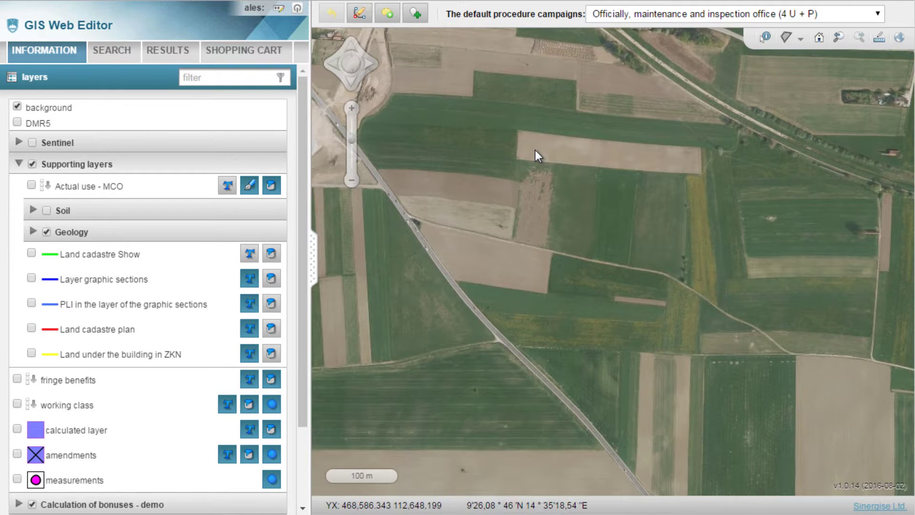
left_click(17, 380)
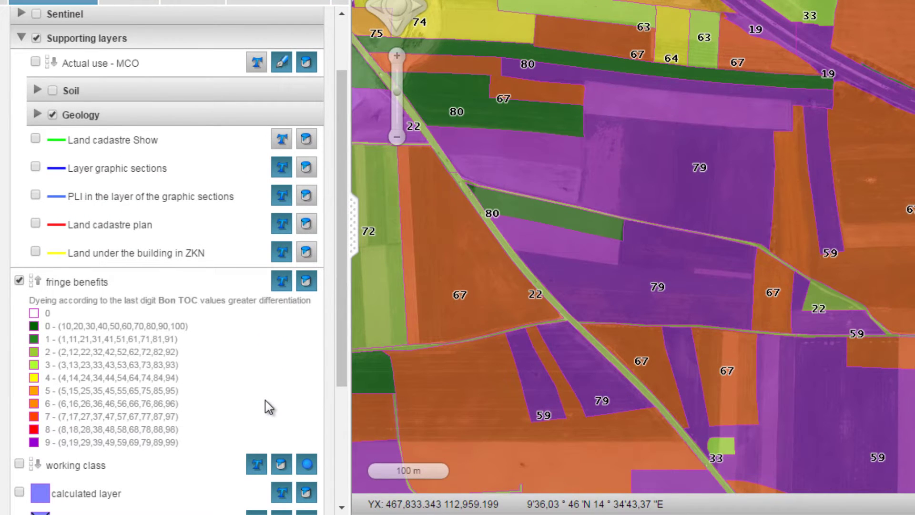
left_click(19, 280)
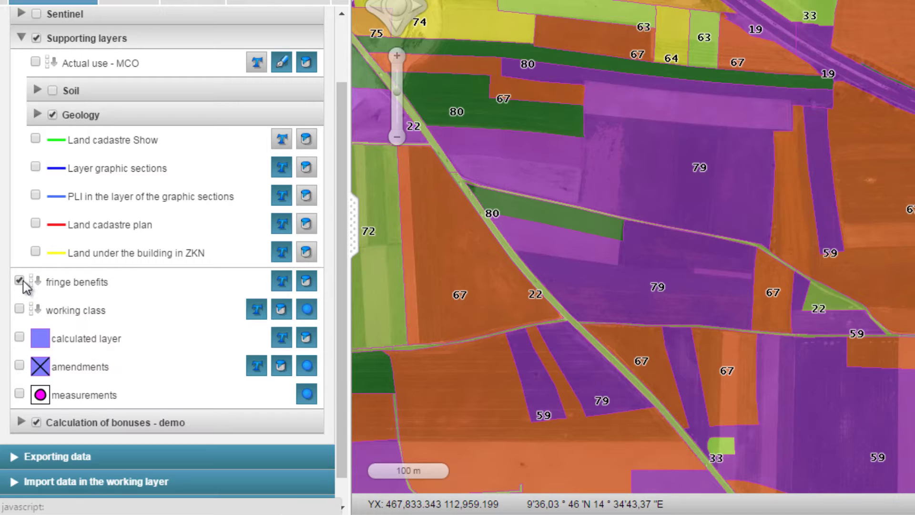
Step: Switch on the Actual use - MCO land-use layer and zoom in further
scroll(60, 254, "up", 2)
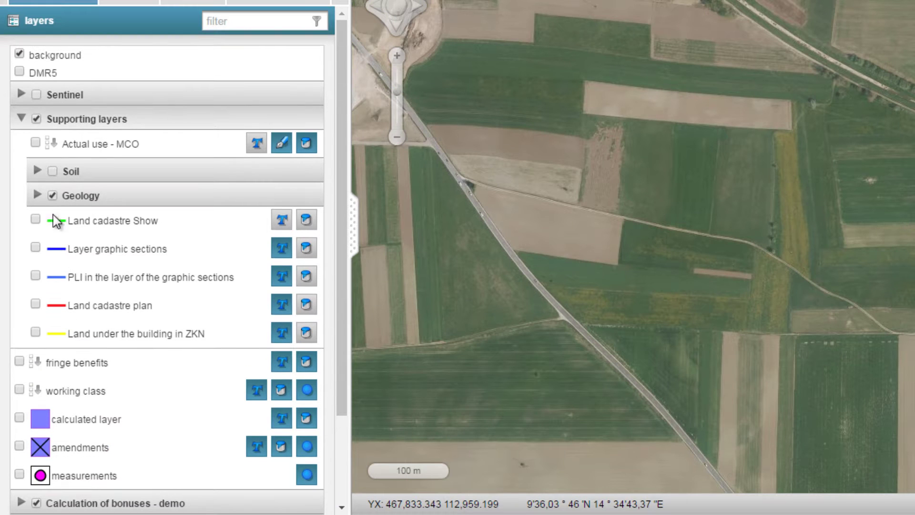
left_click(36, 144)
scroll(840, 184, "up", 1)
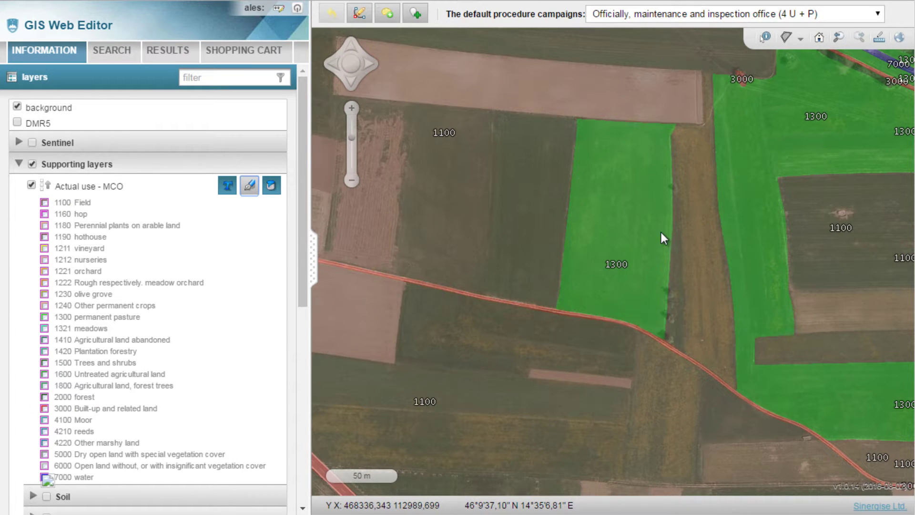
Step: Identify the green 1300 parcel and zoom in onto the light-green parcel 62
left_click(763, 47)
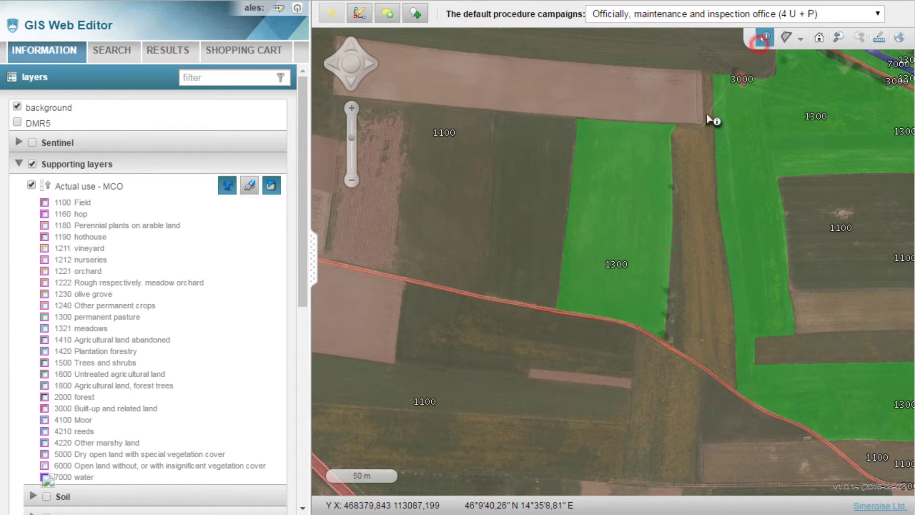
left_click(632, 214)
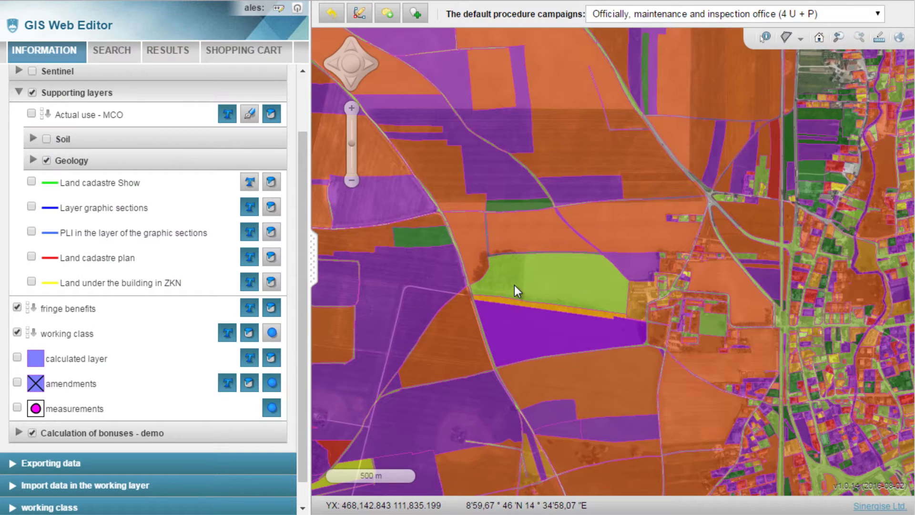
scroll(514, 285, "up", 2)
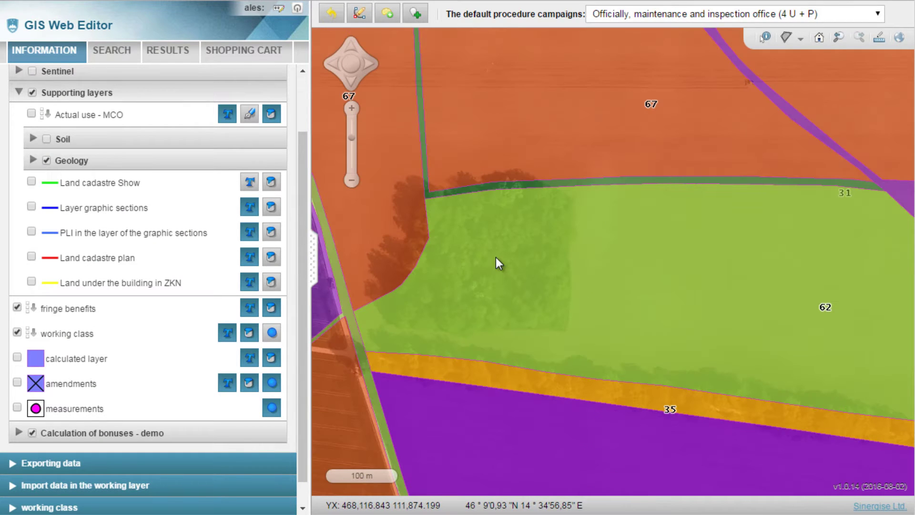
Step: Divide parcel 62 with a line from its top to western boundary, creating a 10,686.99 m² parcel
left_click(765, 37)
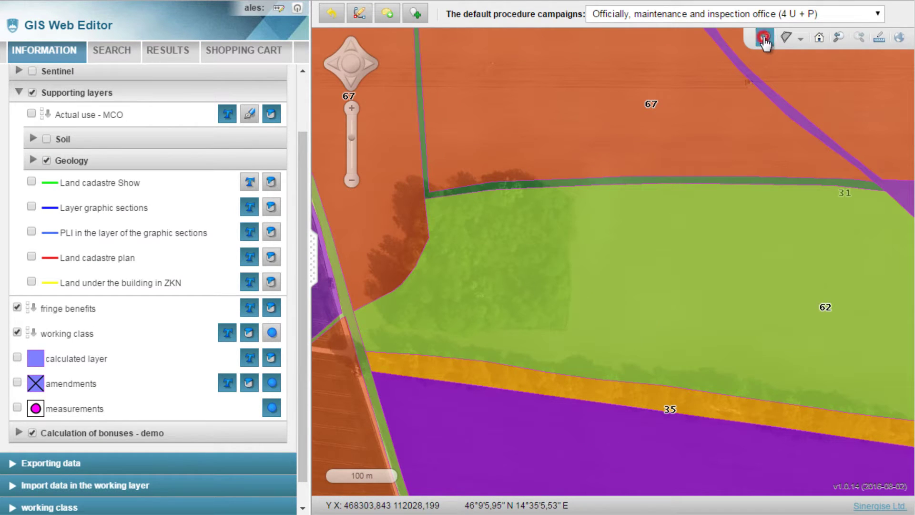
left_click(550, 257)
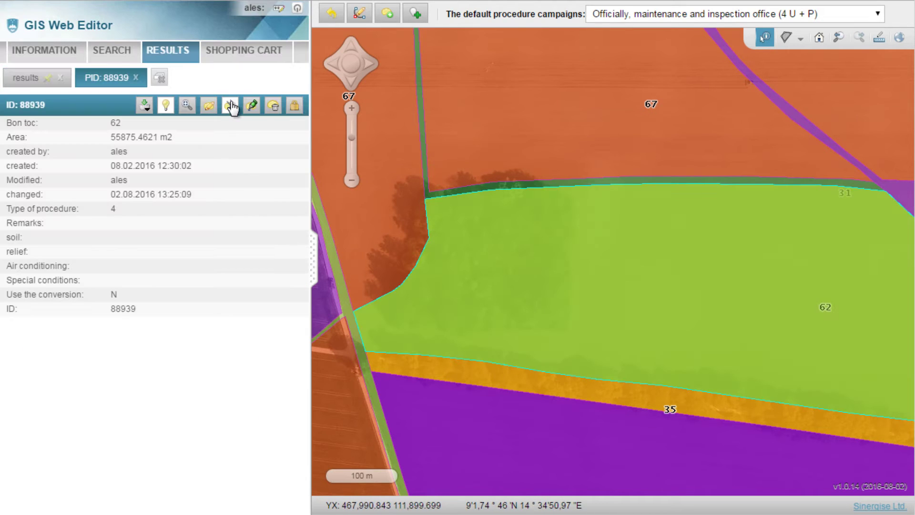
left_click(231, 106)
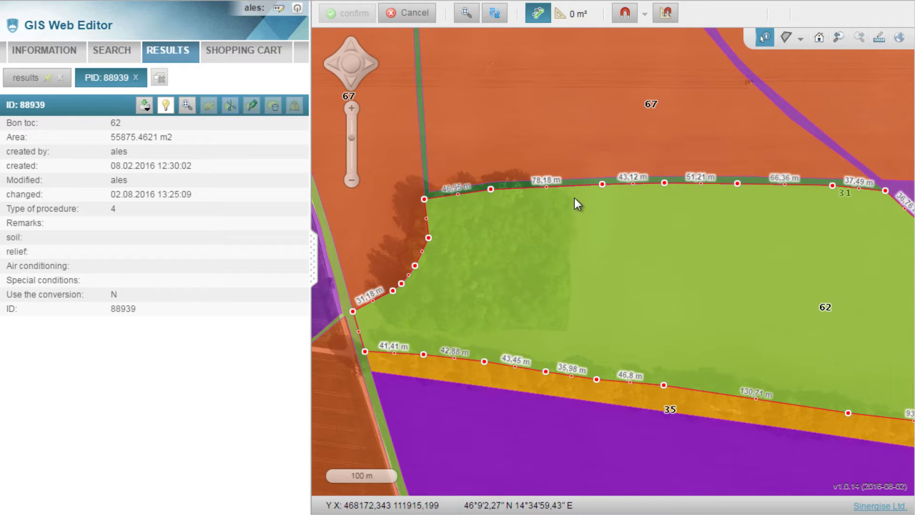
left_click(563, 186)
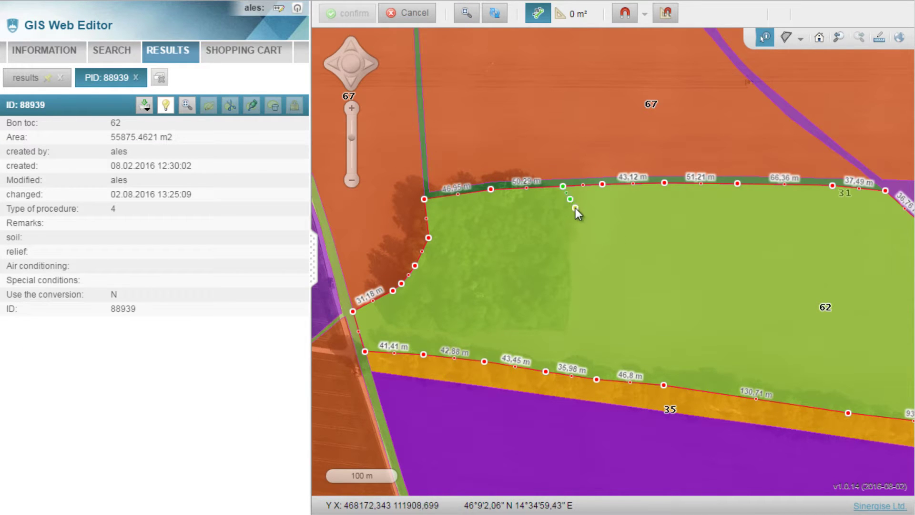
left_click_drag(567, 250, 399, 296)
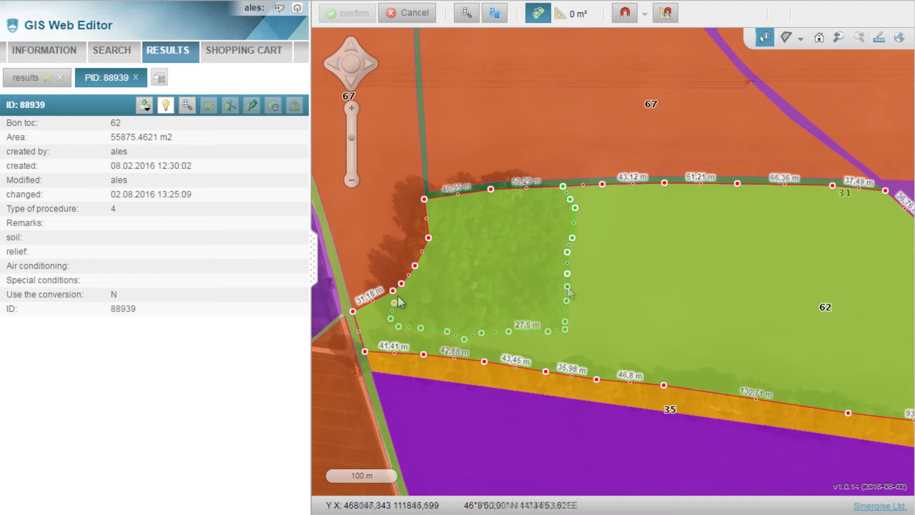
left_click(416, 273)
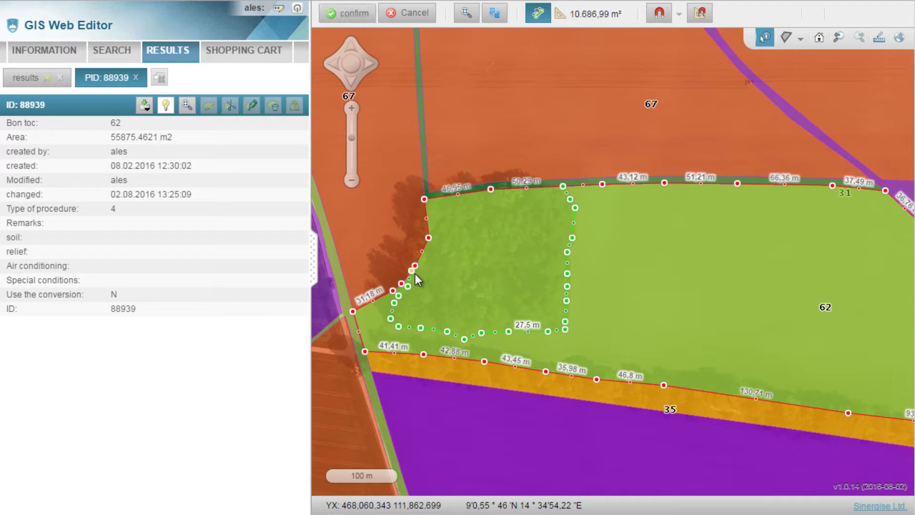
left_click(356, 17)
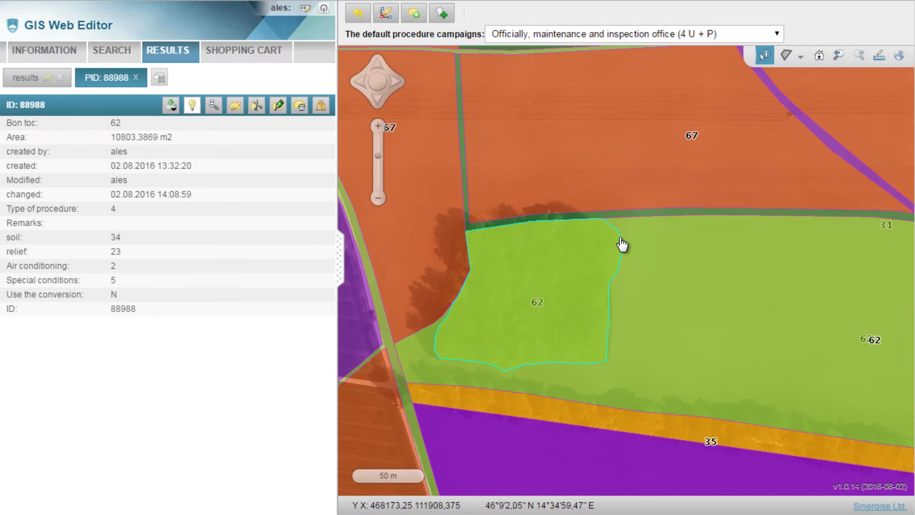
Step: Reshape the new parcel by moving its north and eastern boundary vertices
scroll(622, 244, "up", 1)
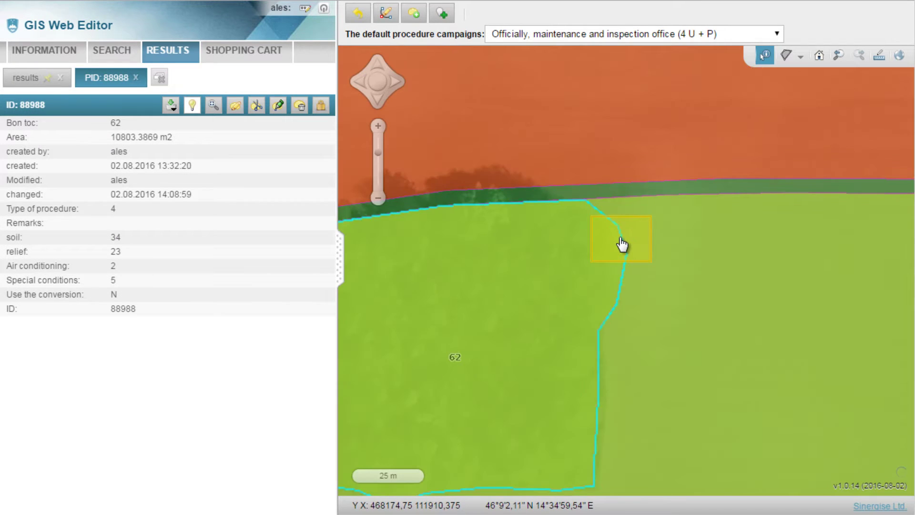
left_click(236, 106)
left_click_drag(616, 224, 611, 226)
left_click_drag(584, 199, 574, 200)
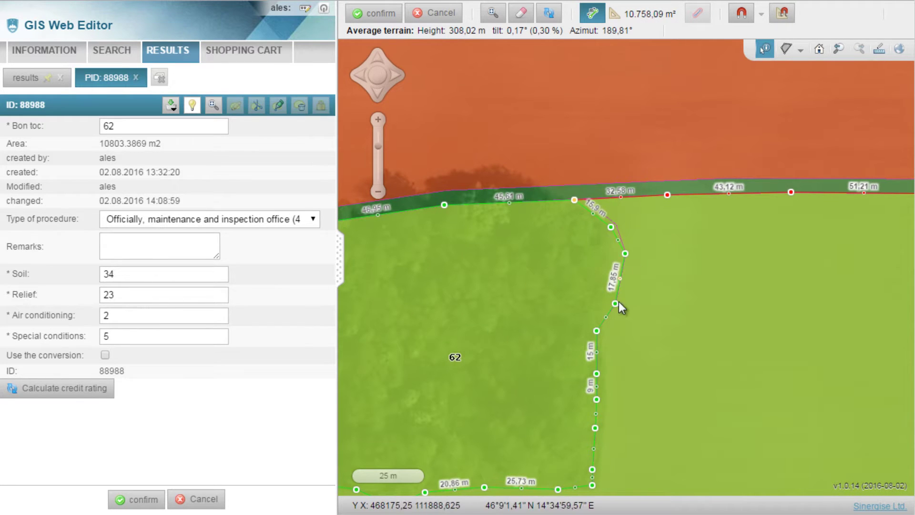
left_click_drag(625, 253, 623, 258)
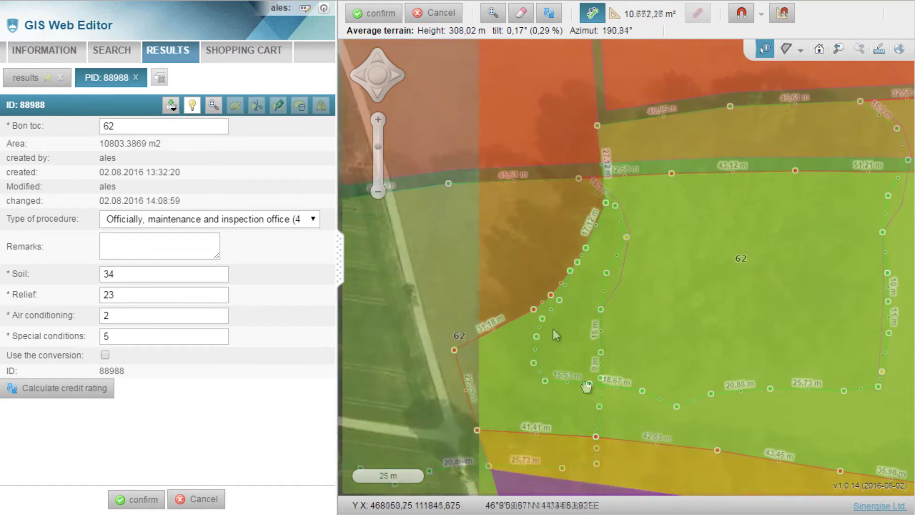
scroll(541, 322, "up", 1)
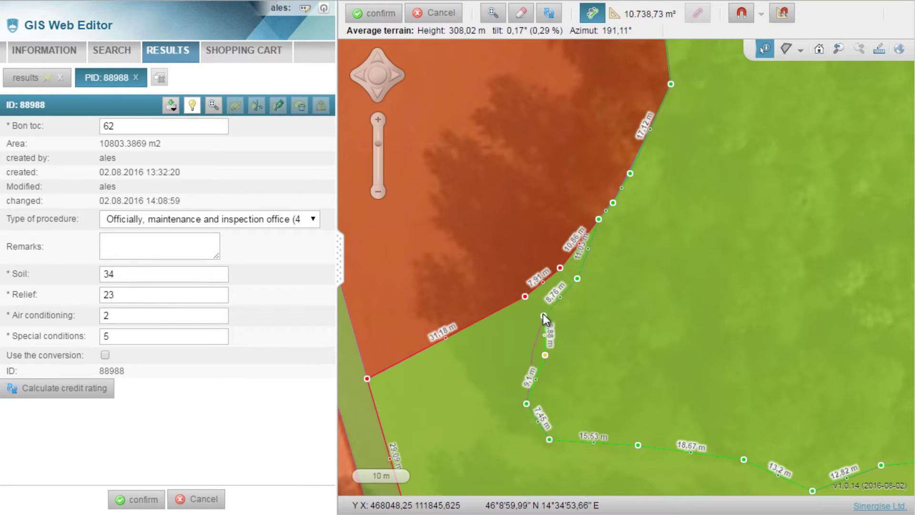
left_click_drag(565, 316, 620, 210)
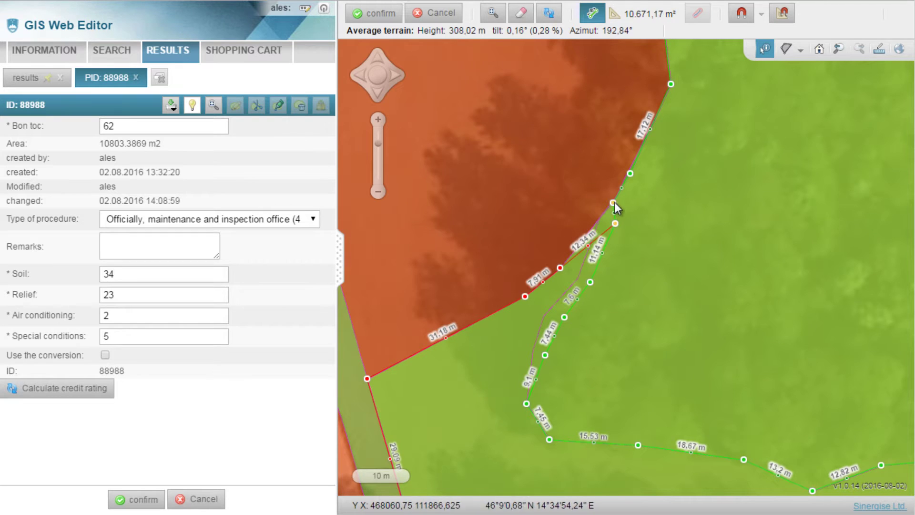
mouse_move(630, 173)
left_mouse_down()
mouse_move(648, 164)
mouse_move(636, 150)
mouse_move(644, 165)
left_mouse_up()
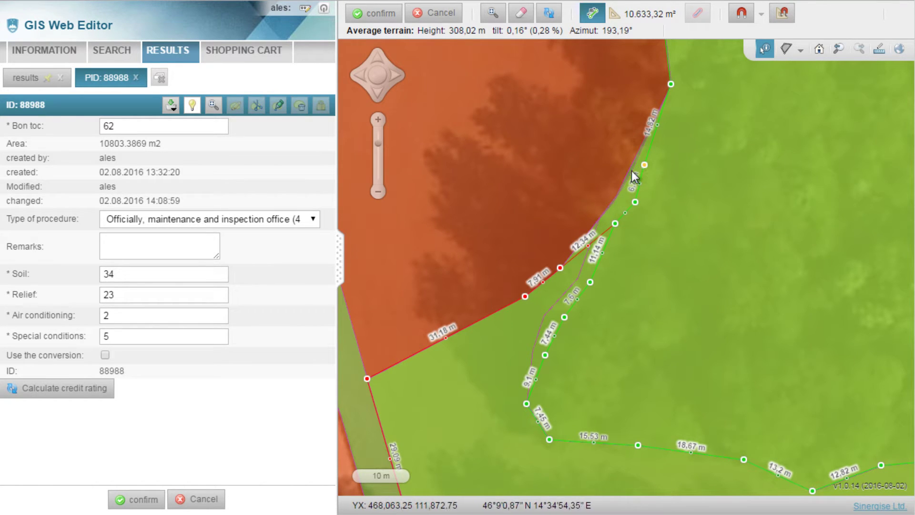
Step: Fix the target area to 10,600 m² and pull an eastern vertex inward, reaching 10,607.59 m²
left_click(782, 14)
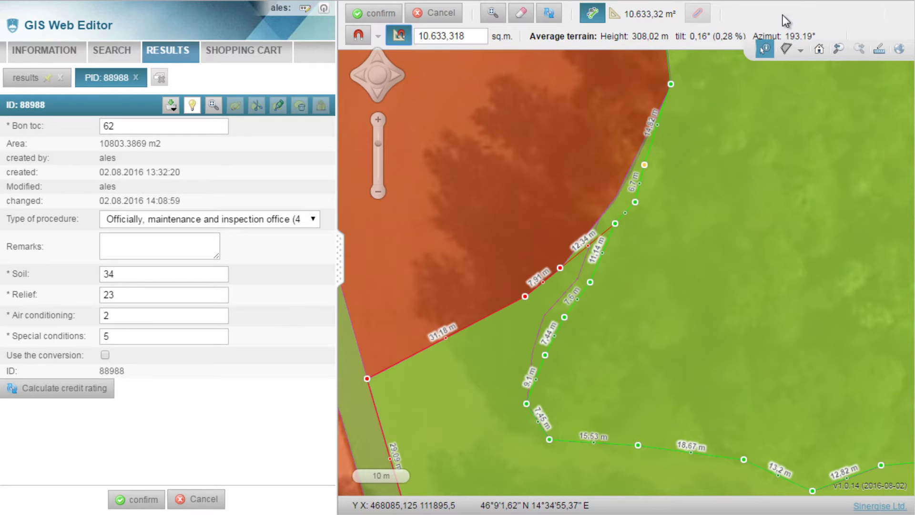
left_click_drag(470, 37, 433, 38)
key("BackSpace")
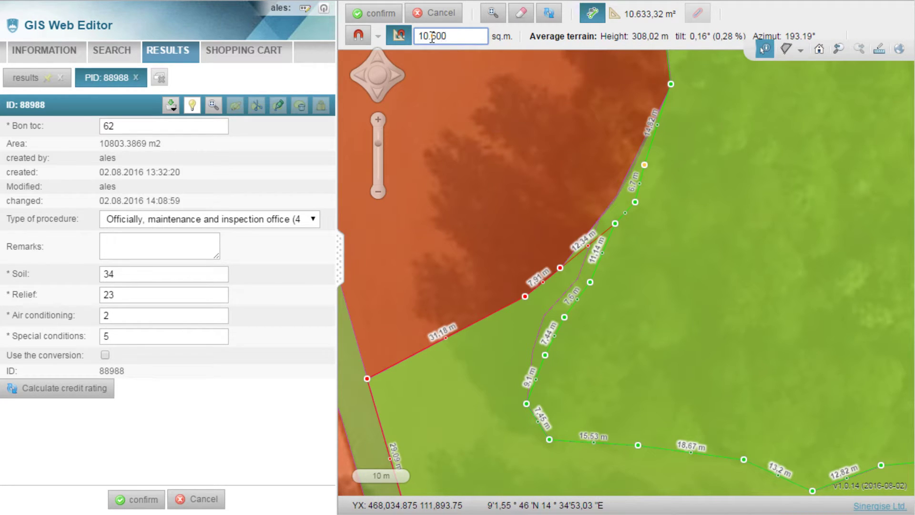
type("00")
key("Return")
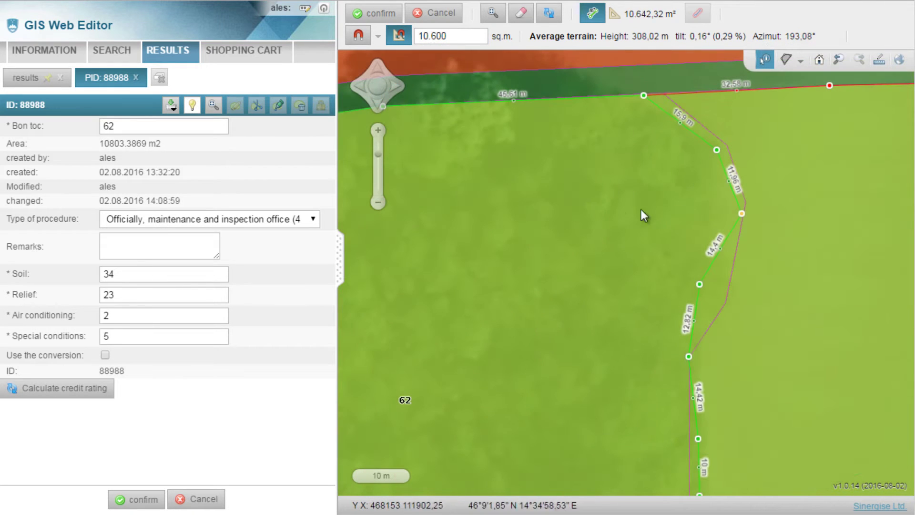
left_click_drag(743, 210, 725, 214)
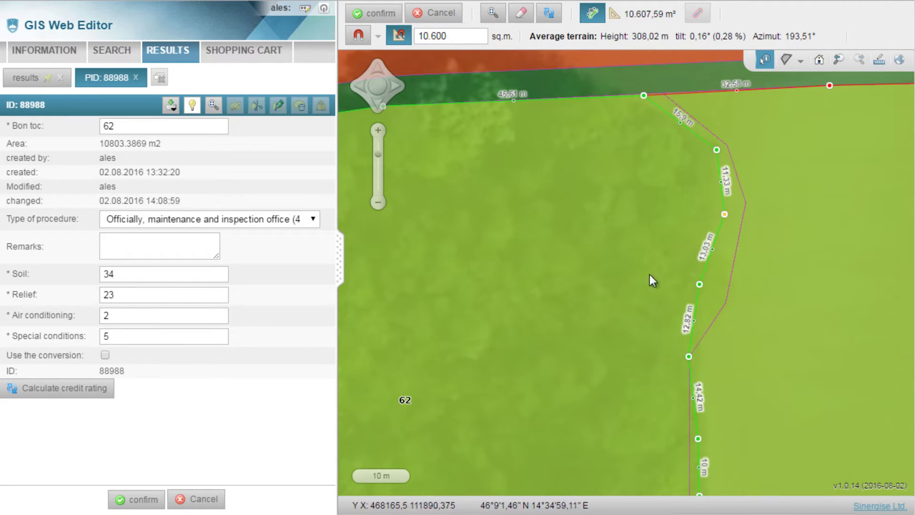
Step: Save parcel 88988 with Bon toc 40 and procedure 'Officially, maintenance and measurement of the terrain'
double_click(150, 126)
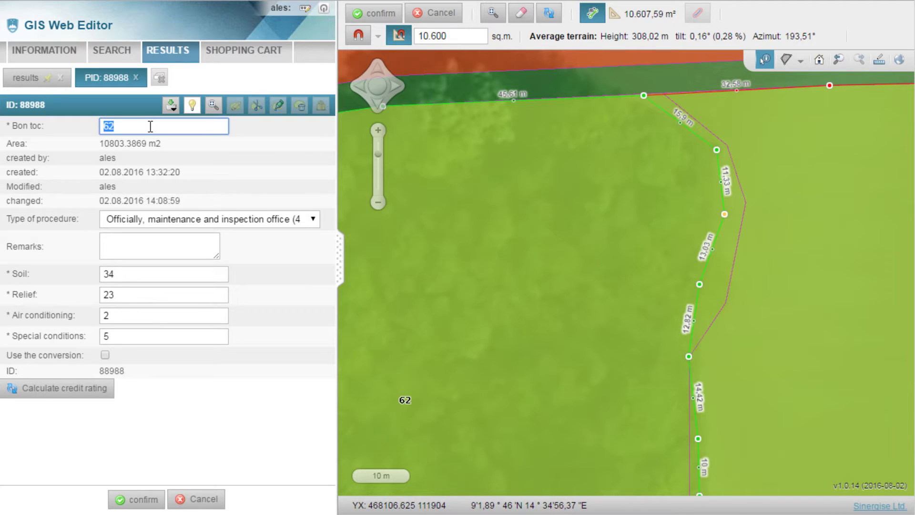
left_click(229, 217)
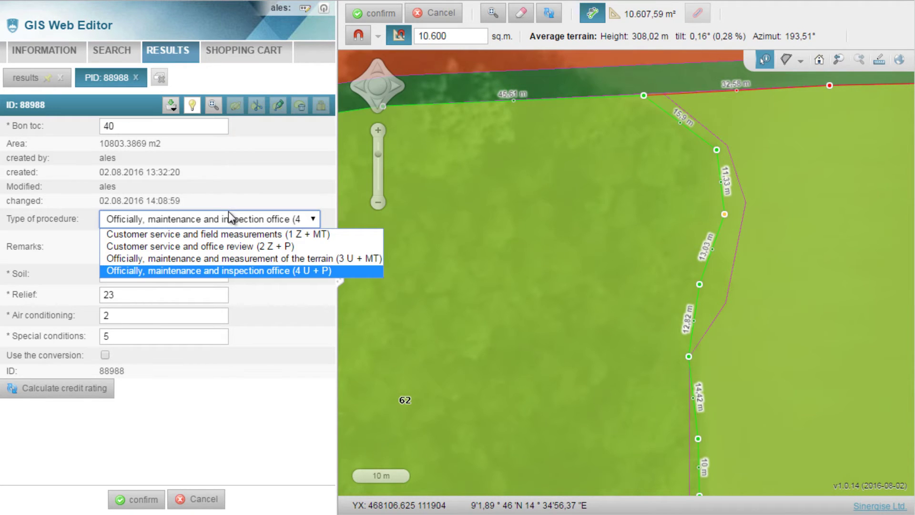
left_click(224, 255)
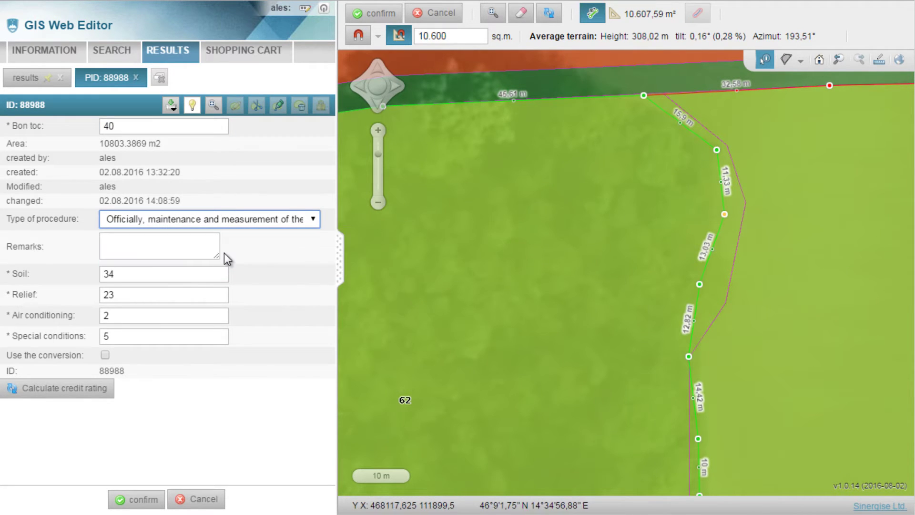
left_click(377, 14)
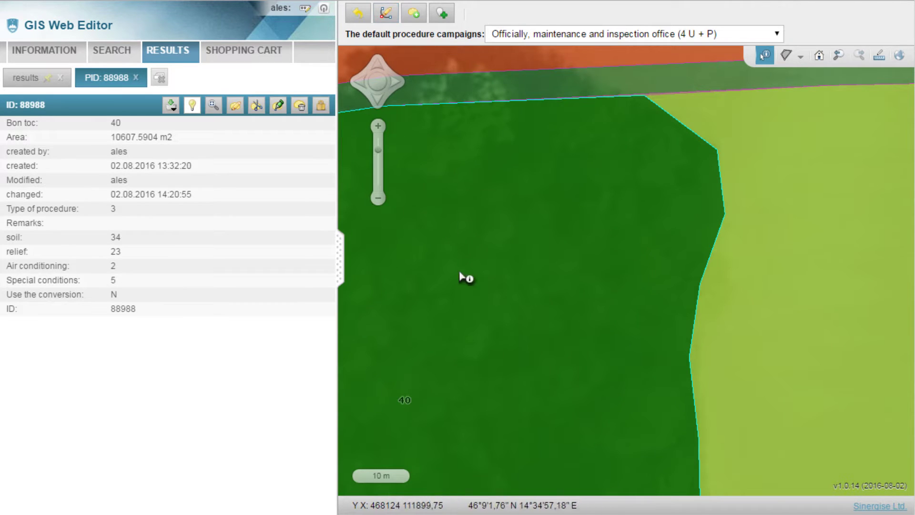
scroll(482, 343, "down", 1)
Step: Merge the adjacent orange area into parcel 61 (ID 89033), growing it to 34,449.0087 m²
scroll(439, 390, "down", 1)
left_click_drag(435, 398, 552, 323)
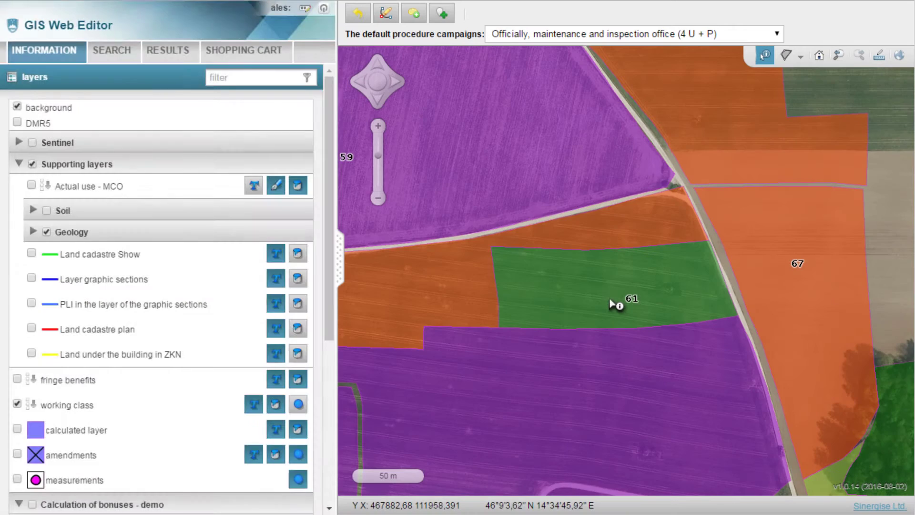
left_click(610, 301)
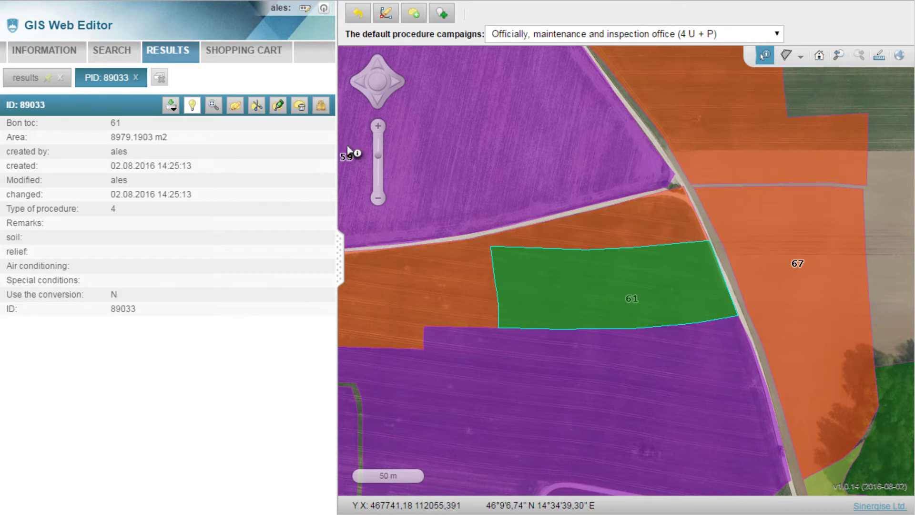
left_click(279, 106)
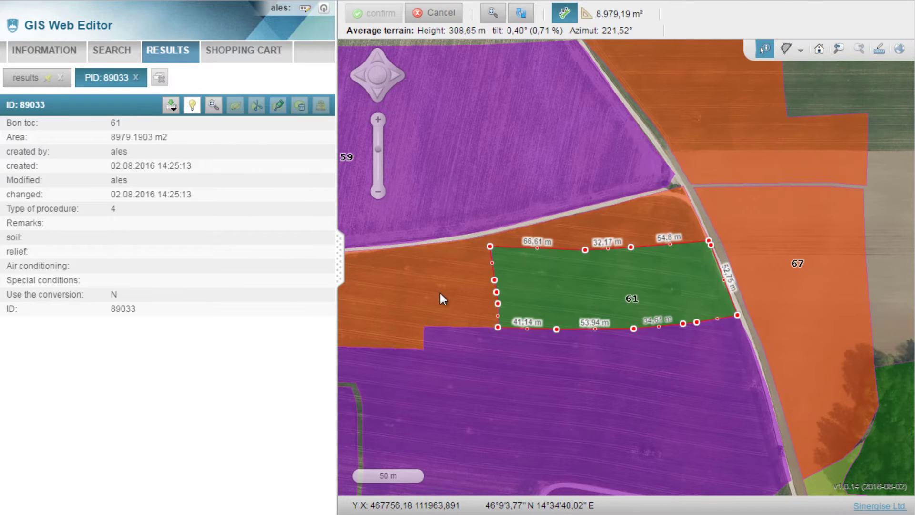
left_click(453, 280)
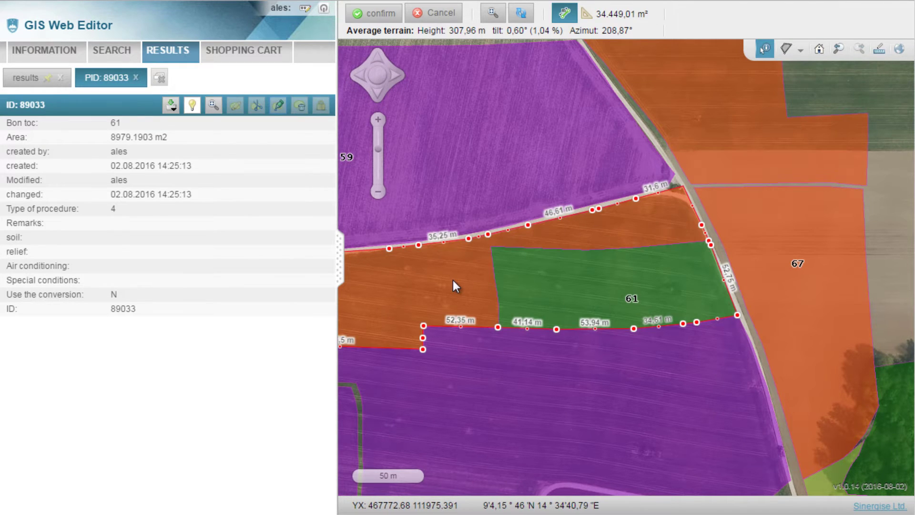
left_click(365, 14)
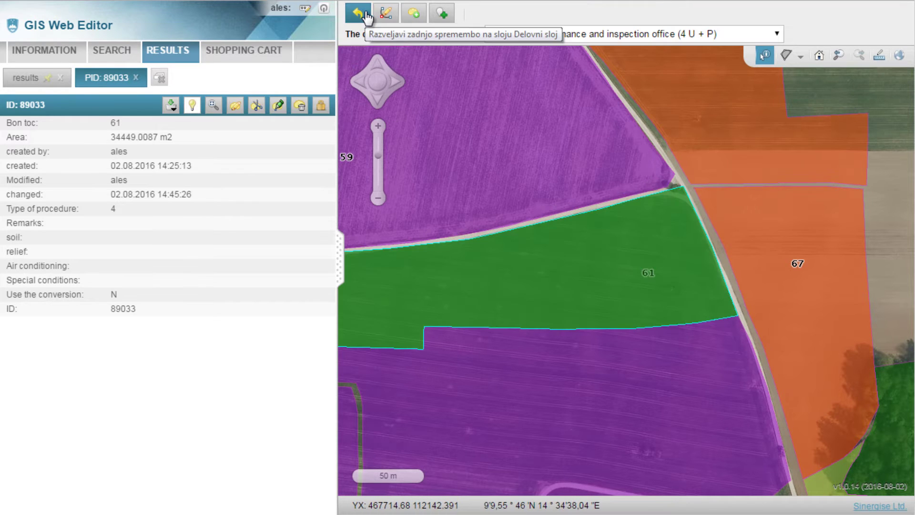
scroll(501, 271, "down", 2)
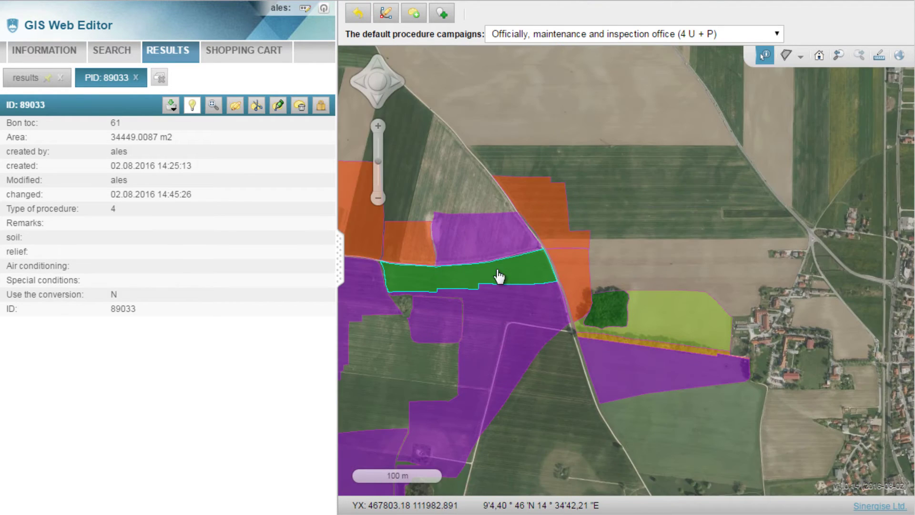
Step: Move strip parcel 35's two left vertices along the road, enlarging it to 7,458.9011 m²
left_click_drag(500, 272, 618, 263)
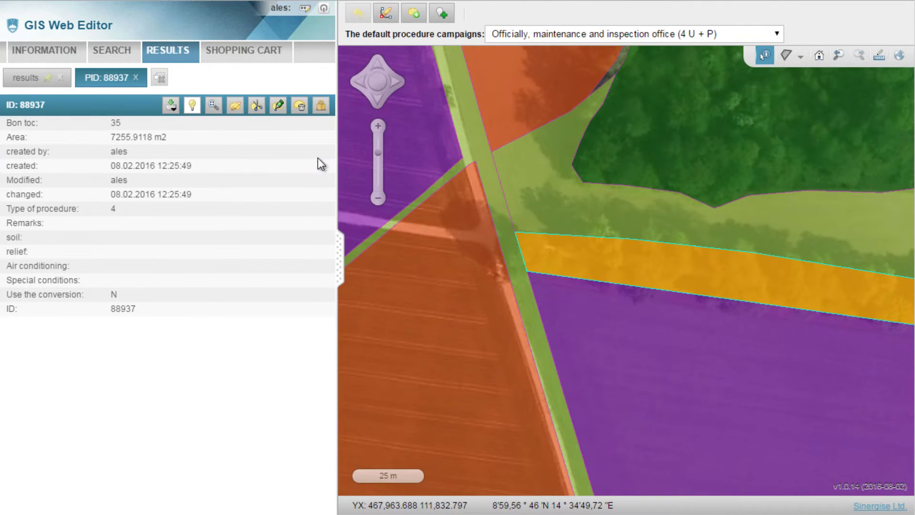
left_click(386, 17)
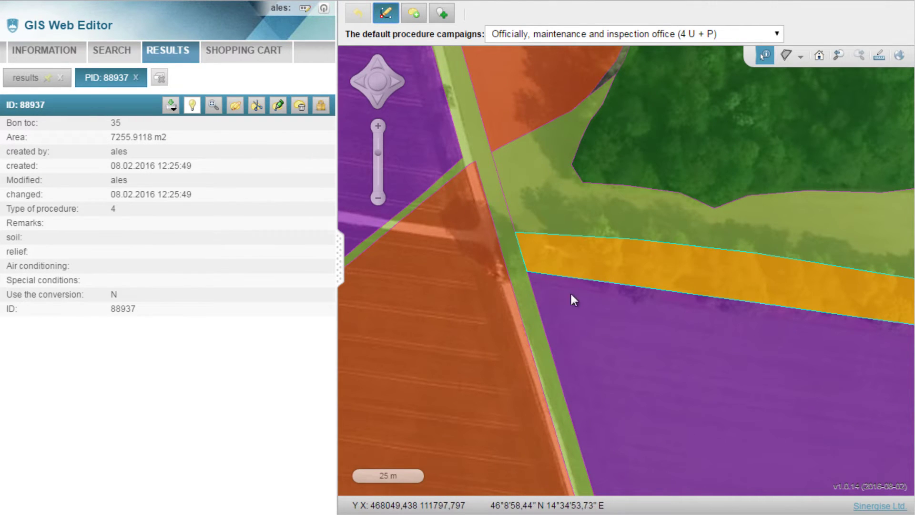
left_click(527, 270)
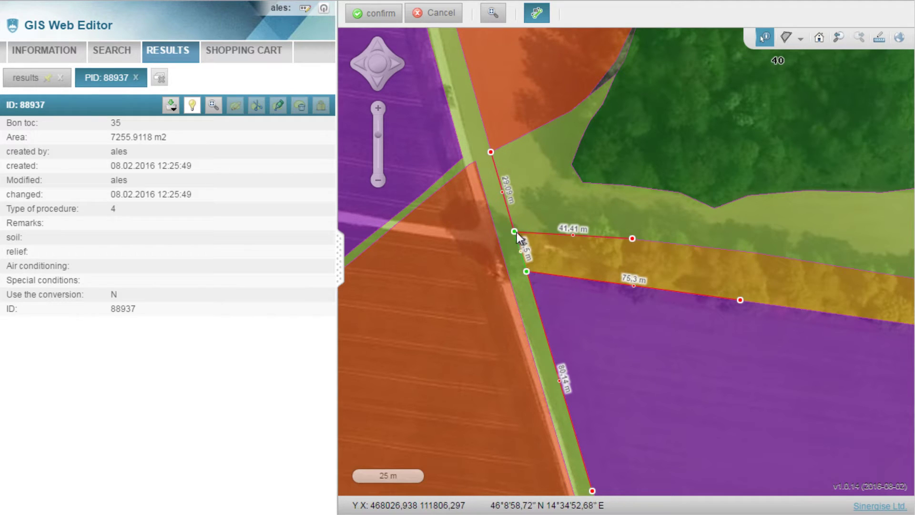
left_click_drag(516, 228, 516, 224)
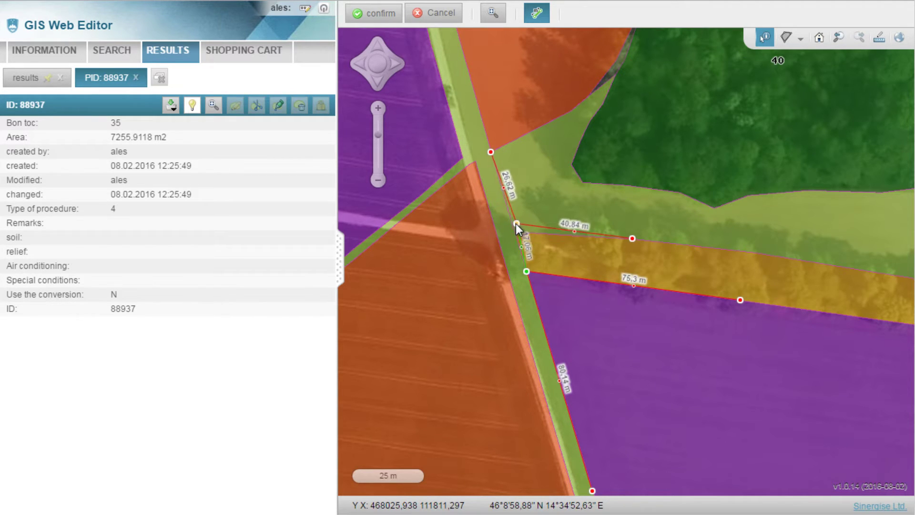
left_click_drag(527, 272, 533, 284)
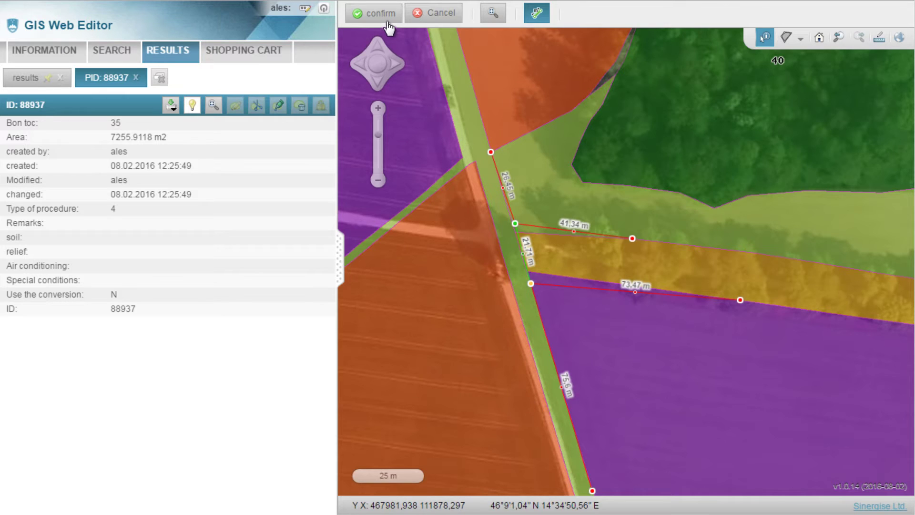
left_click(373, 13)
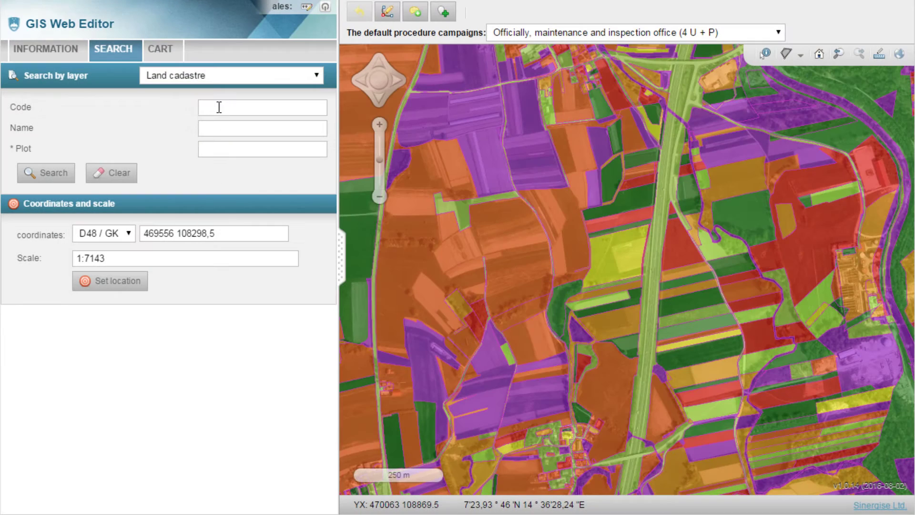
left_click(220, 106)
Step: Search the Land cadastre for plot 428/3 in municipality code 994
left_click(223, 151)
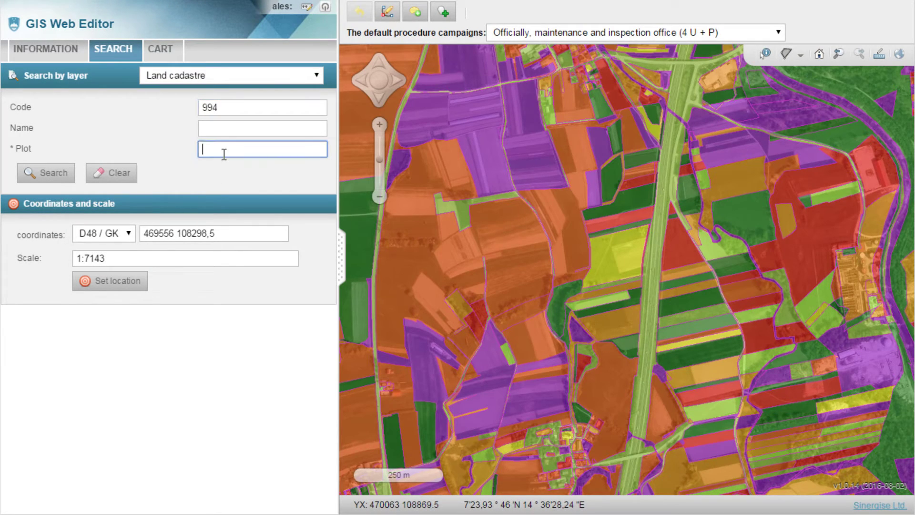
left_click(61, 175)
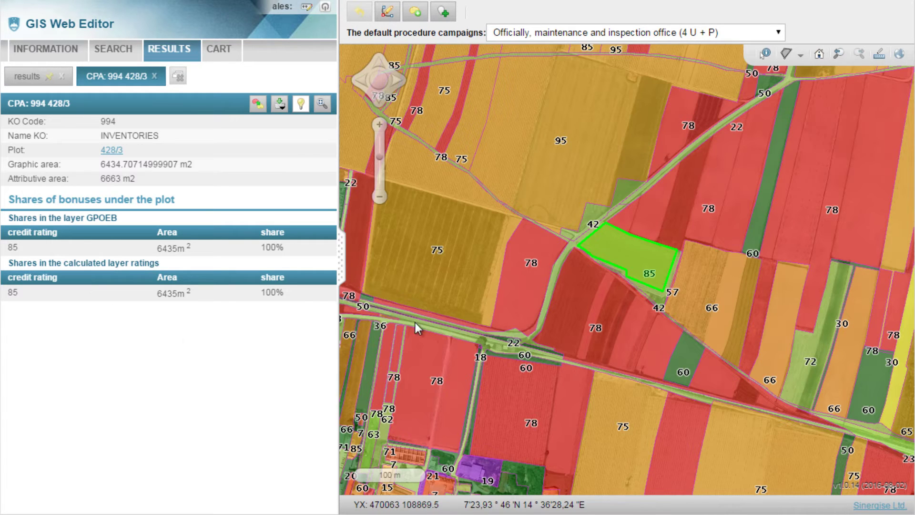
scroll(650, 272, "up", 1)
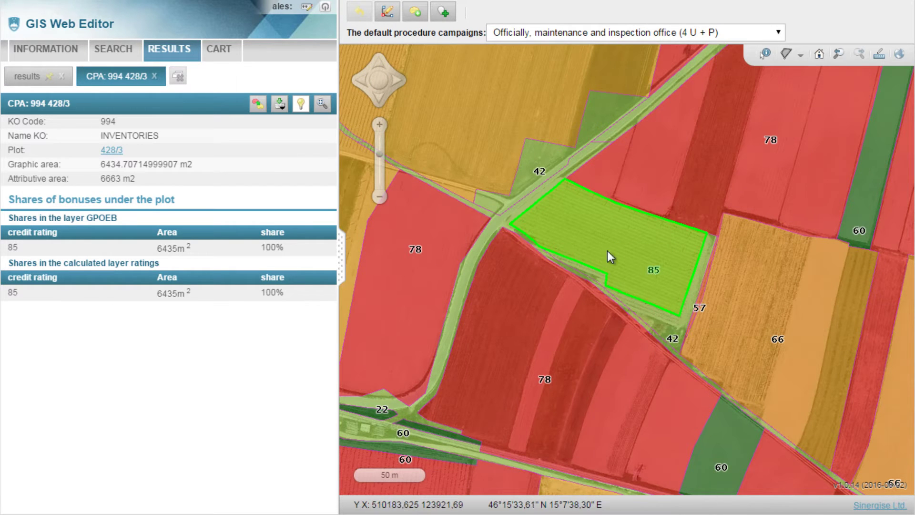
Step: Add plot 428/3 and neighbouring plots including 428/2 and 427 to the cart
left_click(280, 107)
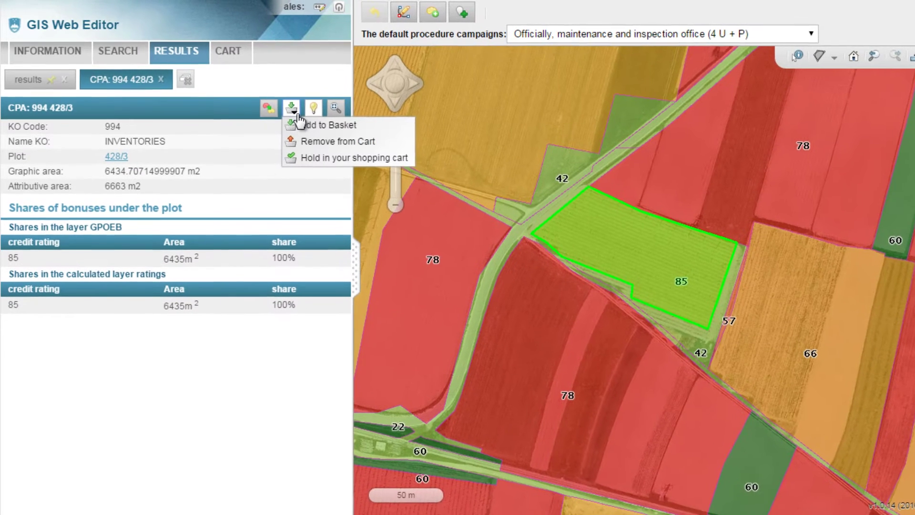
left_click(313, 127)
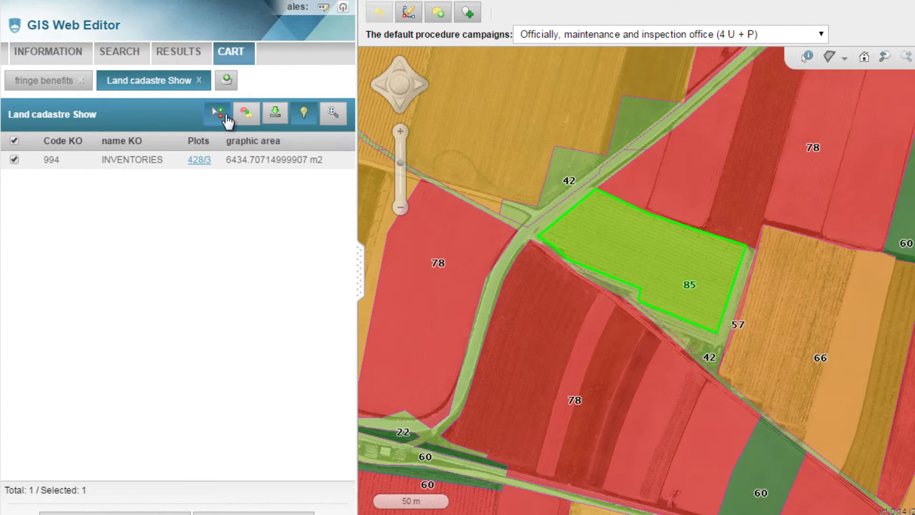
scroll(720, 326, "up", 1)
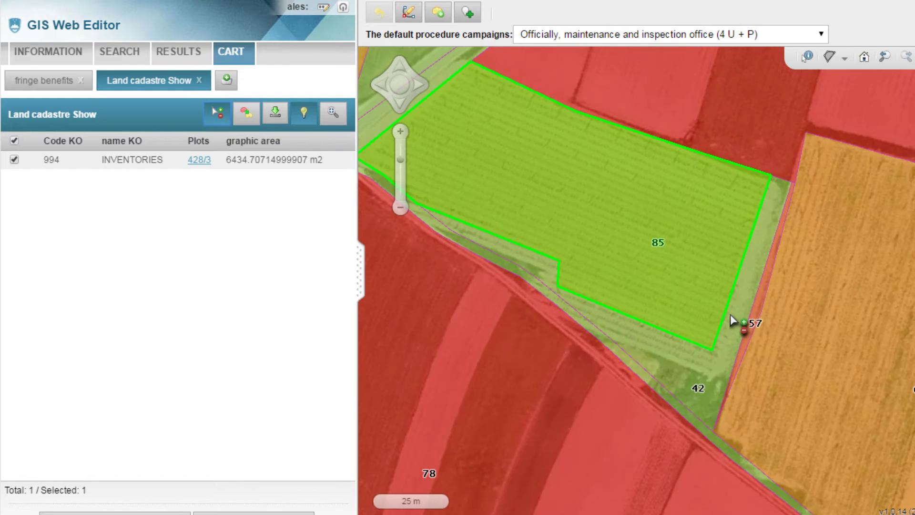
left_click(731, 316)
left_click(765, 302)
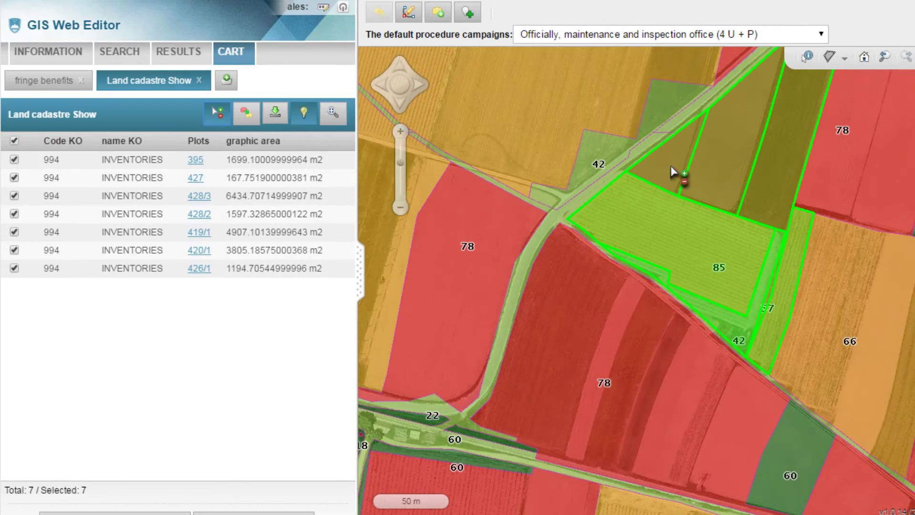
Step: Export the entire GPOEB layer as Parcles_cart_2016-08-04.zip
left_click(64, 53)
scroll(265, 301, "down", 3)
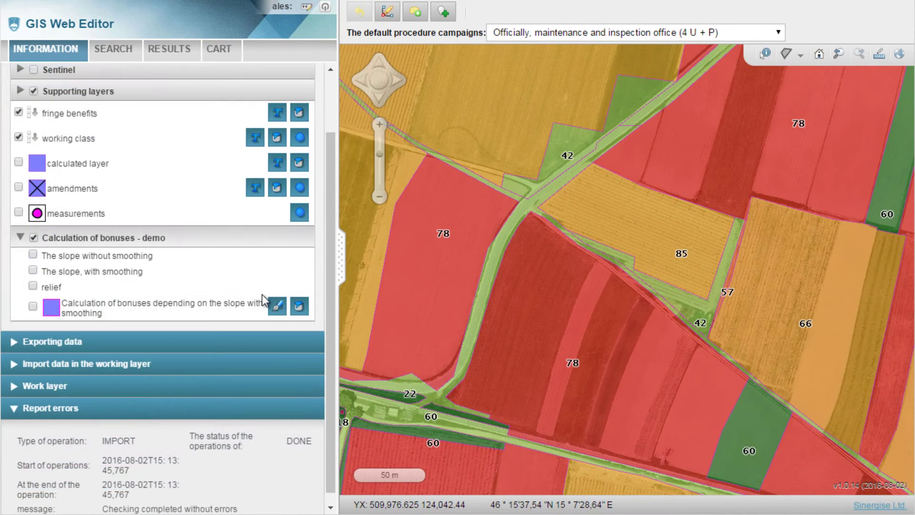
left_click(17, 344)
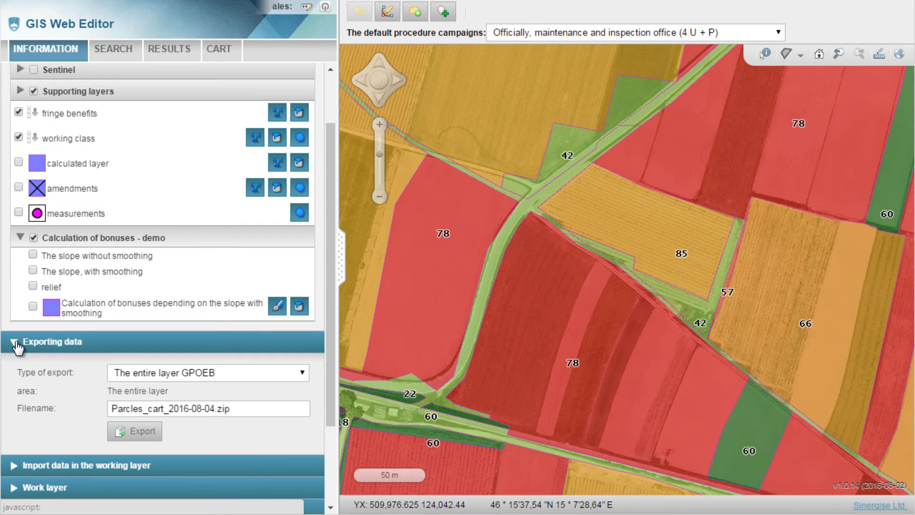
left_click(132, 435)
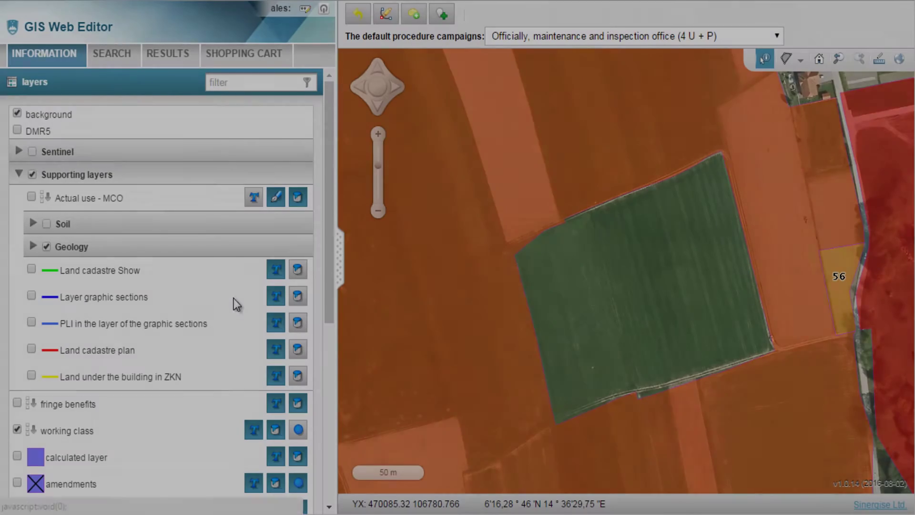
Step: Import Layer_2016-08-02.zip into the working layer and check the new field's attributes (label 59)
scroll(241, 309, "down", 5)
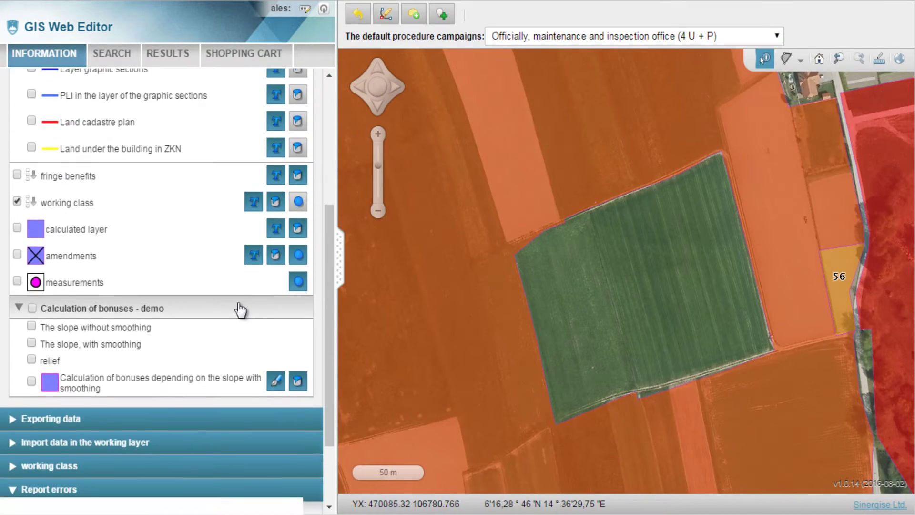
left_click(114, 442)
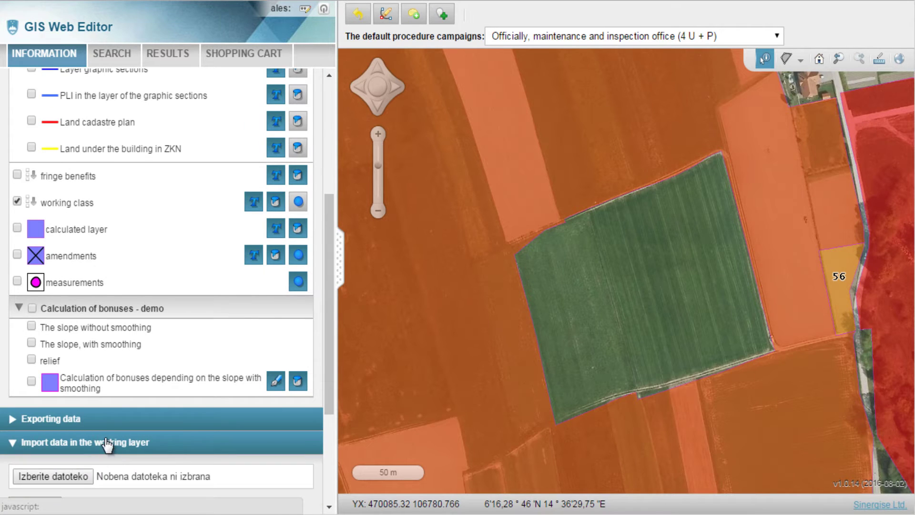
scroll(79, 424, "down", 2)
left_click(71, 404)
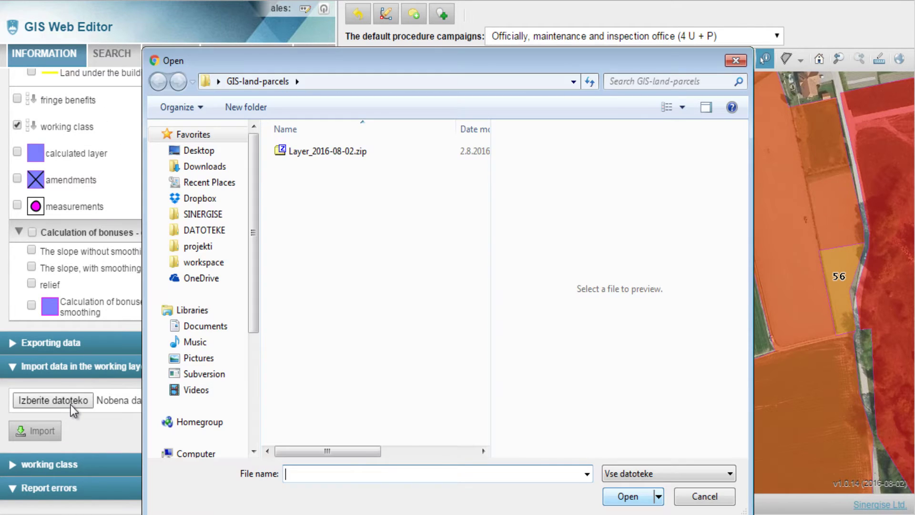
left_click(342, 154)
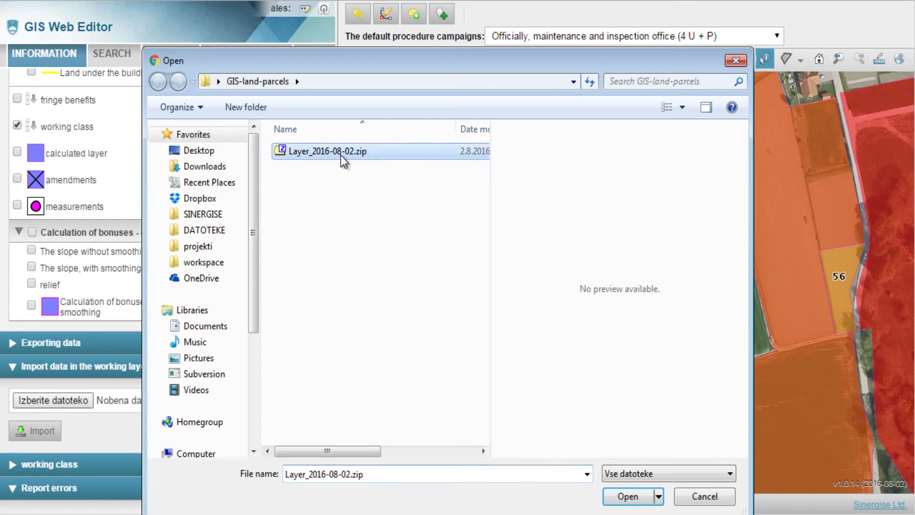
left_click(624, 496)
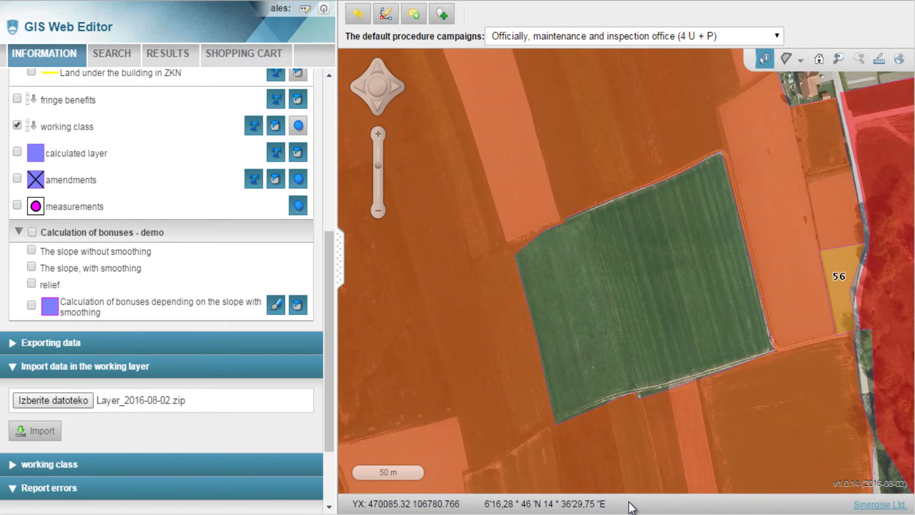
left_click(48, 433)
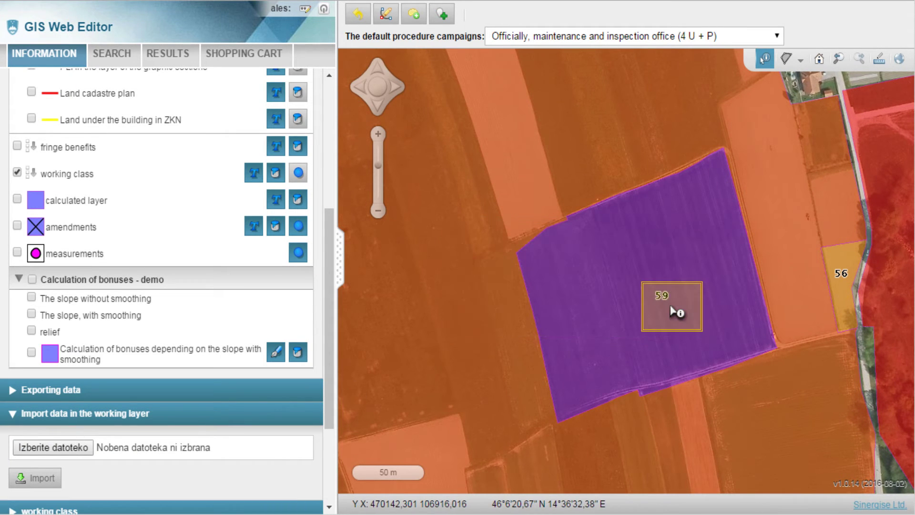
scroll(667, 296, "up", 1)
left_click(667, 296)
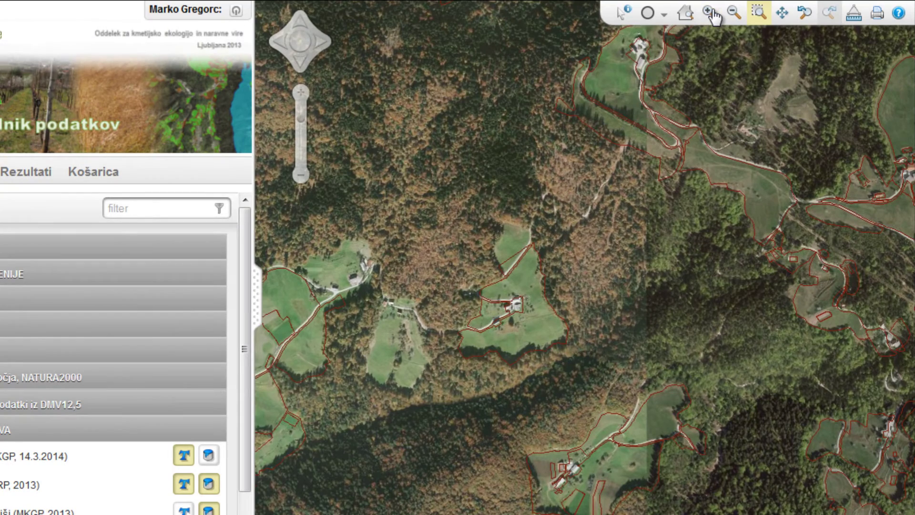
Step: Zoom to the farm field and display the RKG GERK legend and the Nagibi (%) slope layer
left_click(528, 320)
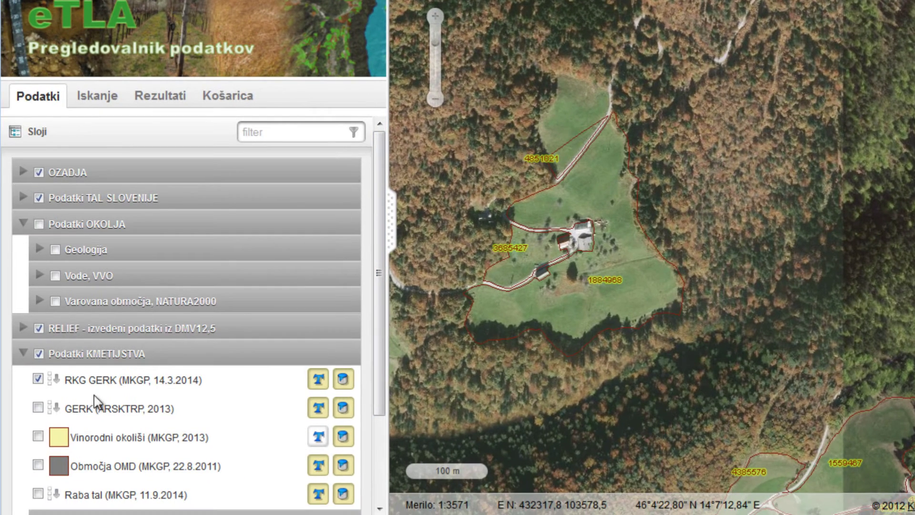
left_click(51, 380)
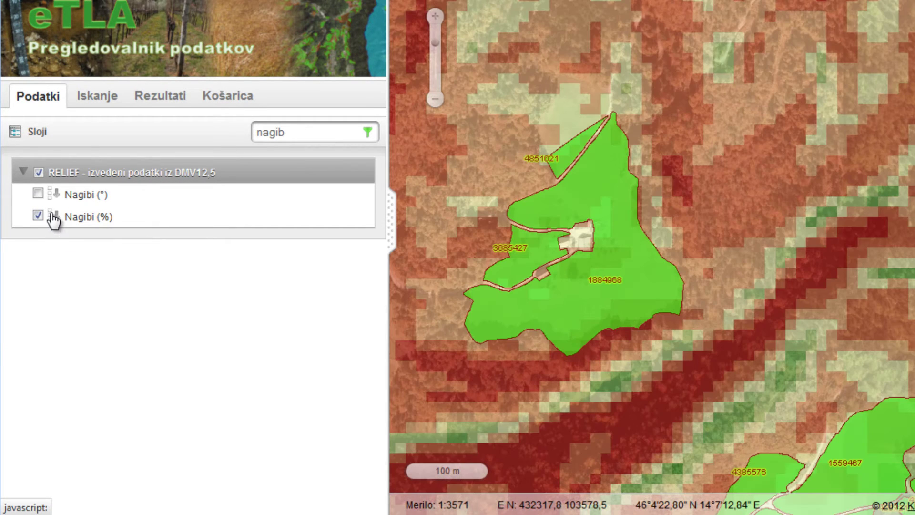
left_click(52, 218)
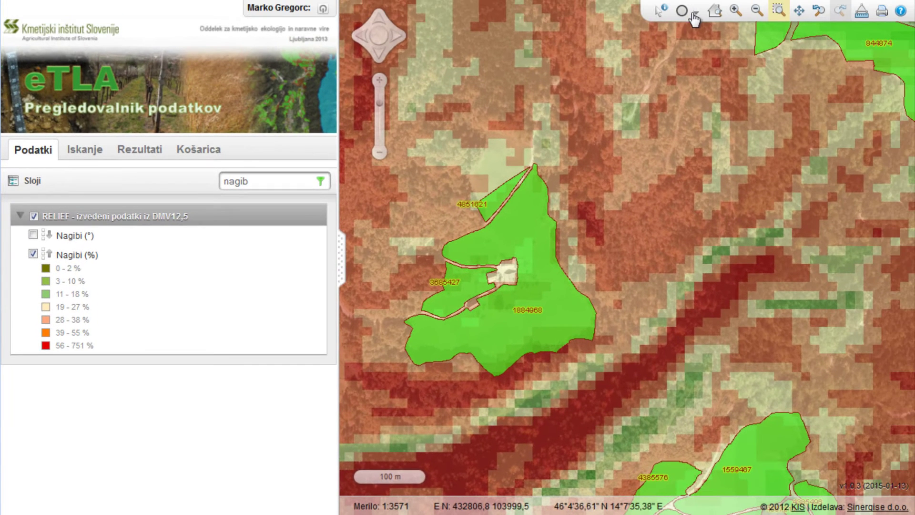
Step: Draw a circle around the farm to add its three parcels to the cart
left_click(695, 12)
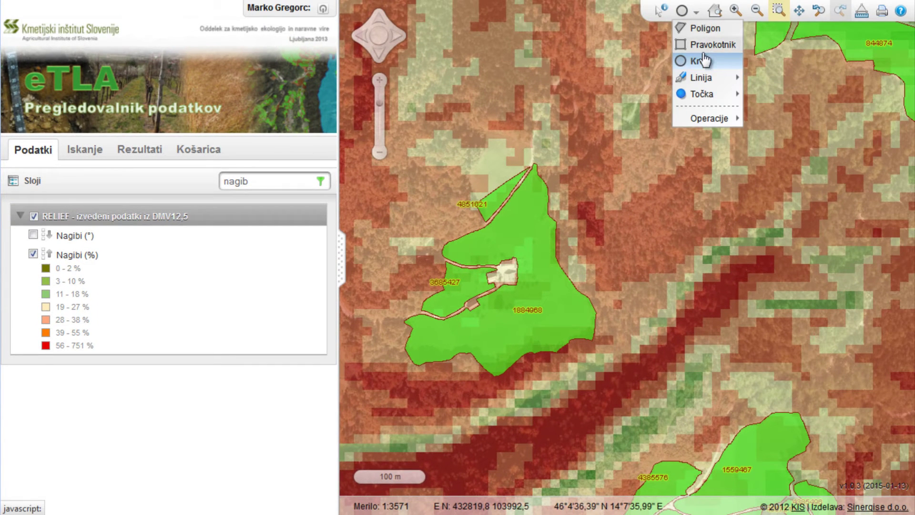
left_click(700, 61)
left_click_drag(498, 273, 580, 358)
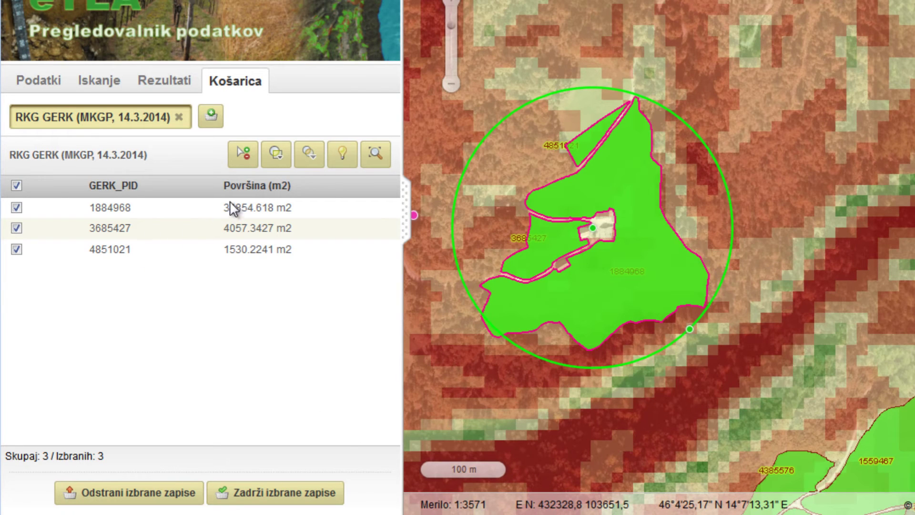
Step: Analyse the cart parcels against the Nagibi (%) slope layer and review the cell results
left_click(277, 154)
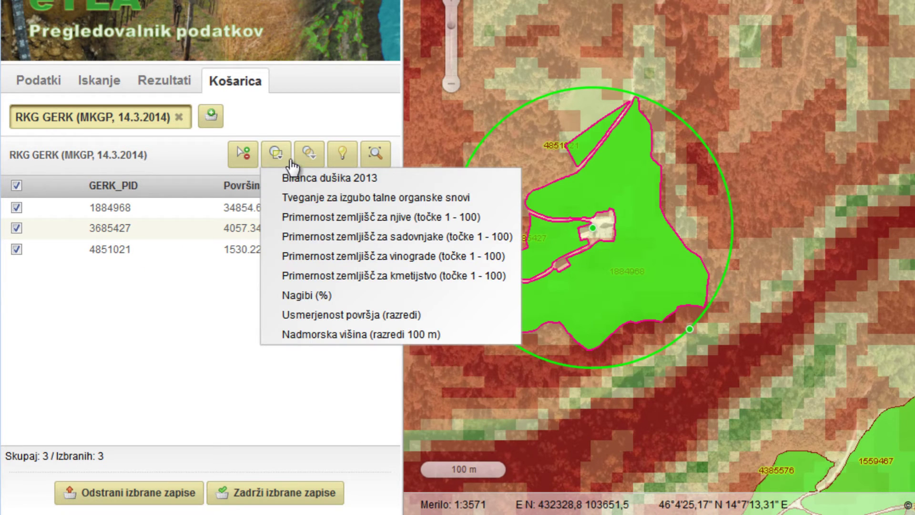
left_click(306, 297)
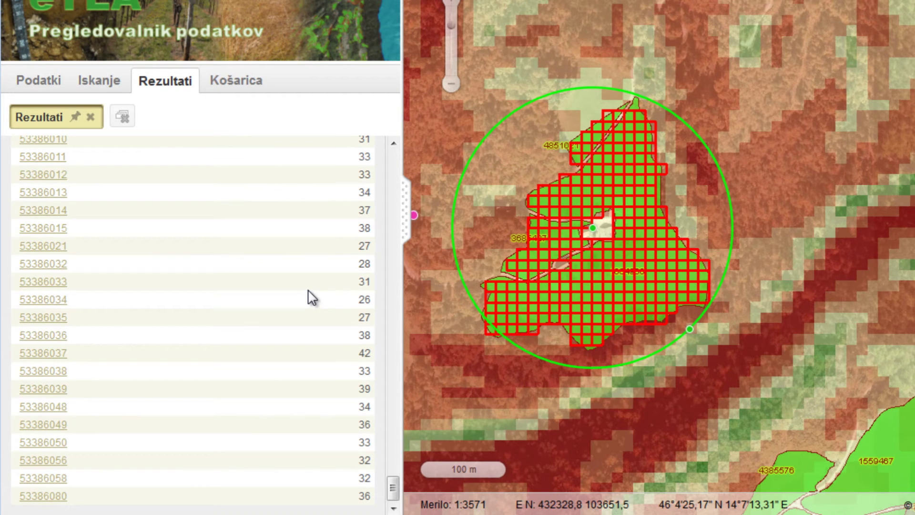
scroll(310, 298, "up", 2)
left_click_drag(390, 483, 384, 167)
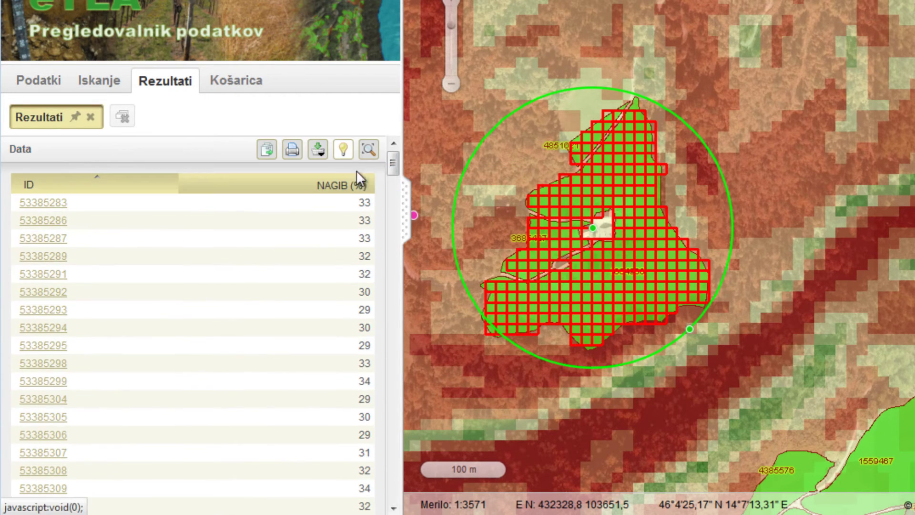
Step: Check the export formats with ESRI Shapefile kept, then produce a PDF report of the cells
left_click(270, 152)
left_click(576, 217)
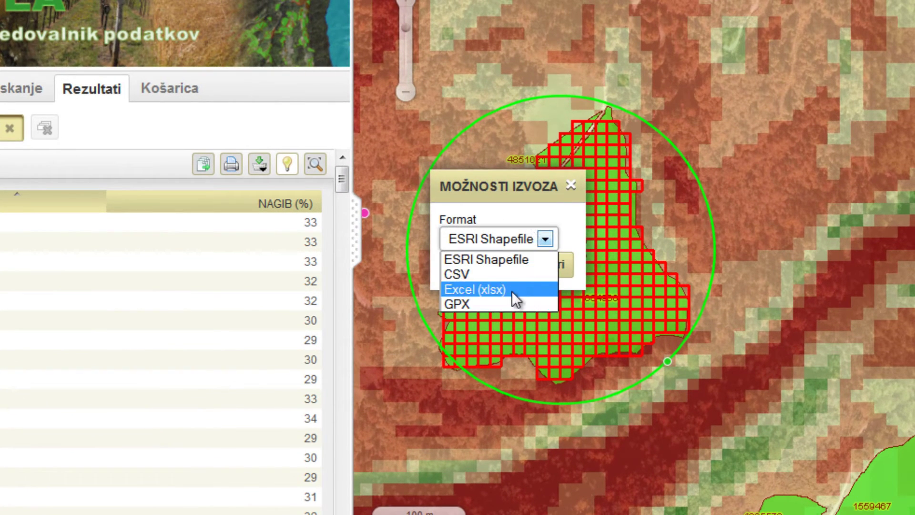
left_click(573, 251)
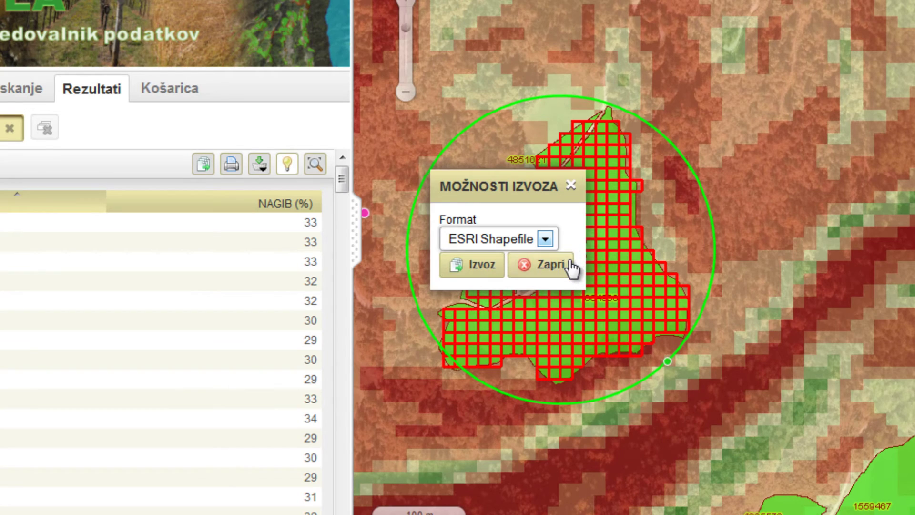
left_click(571, 266)
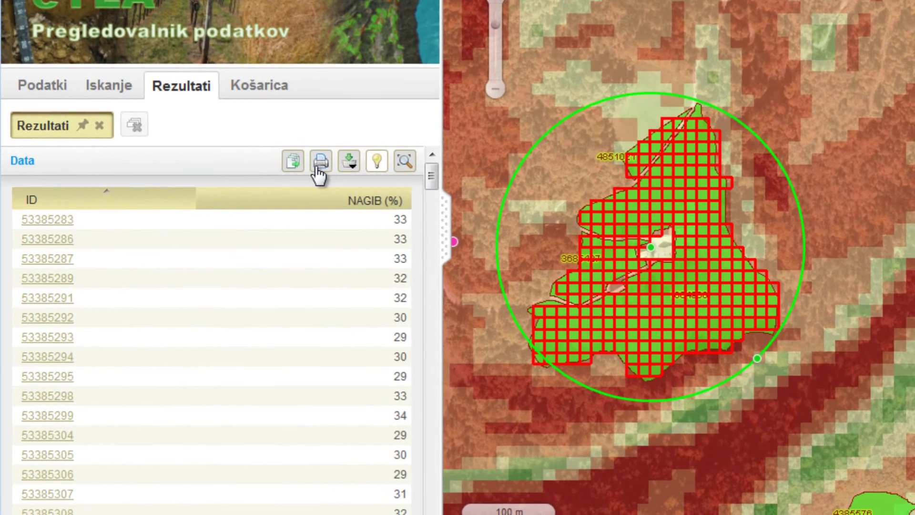
left_click(317, 164)
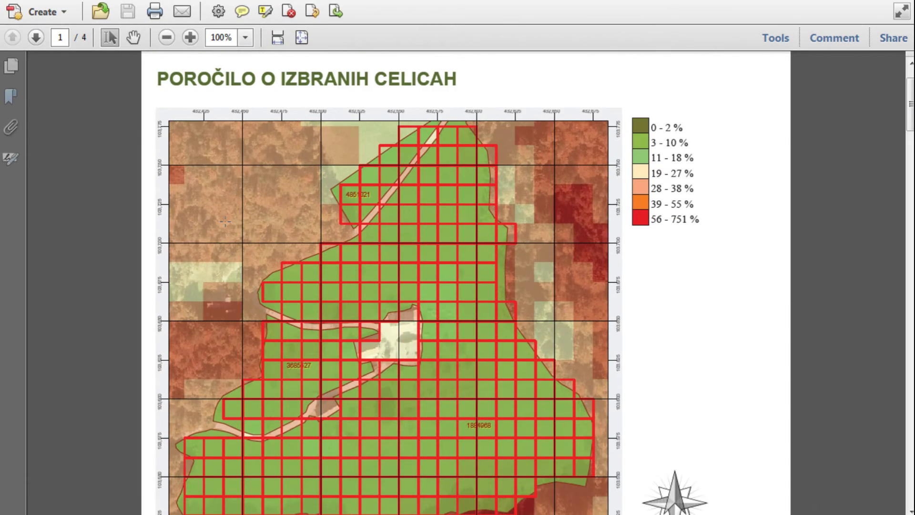
Step: Read the slope report down to the page-2 histogram, then enlarge the 3D valley view
scroll(225, 221, "down", 3)
scroll(227, 221, "down", 10)
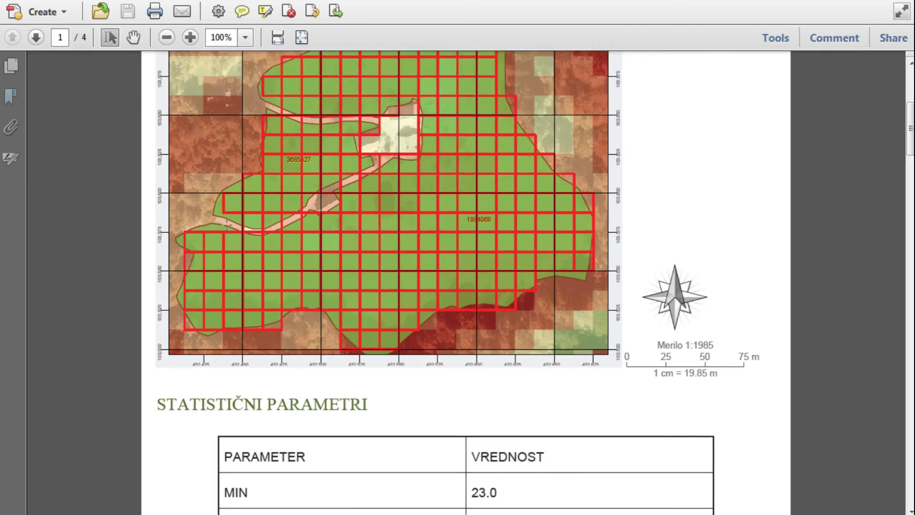
scroll(227, 223, "down", 20)
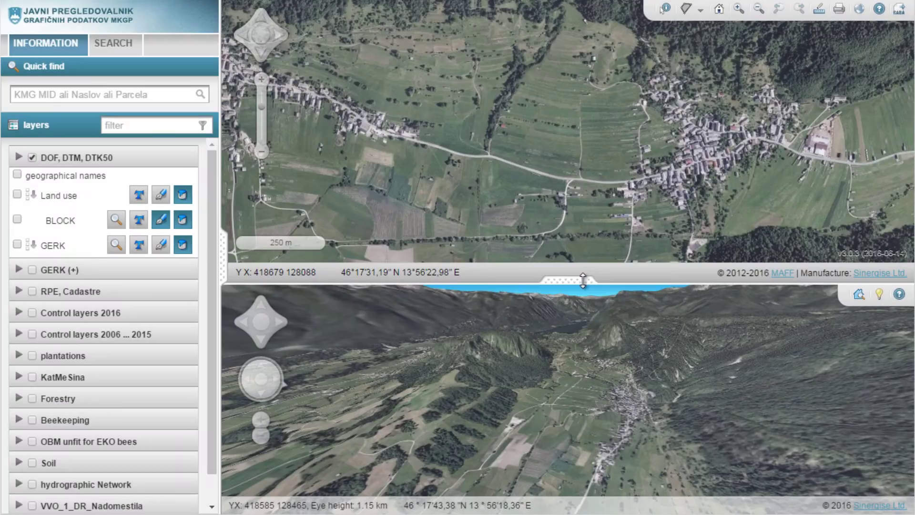
left_click_drag(582, 276, 569, 3)
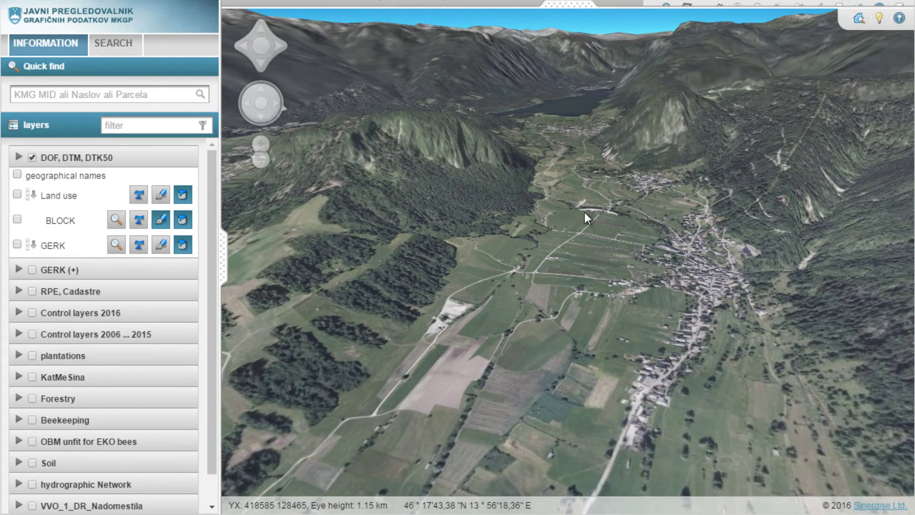
Step: Change the orthophoto in the DOF, DTM, DTK50 group and overlay the GERK parcels
left_click(18, 158)
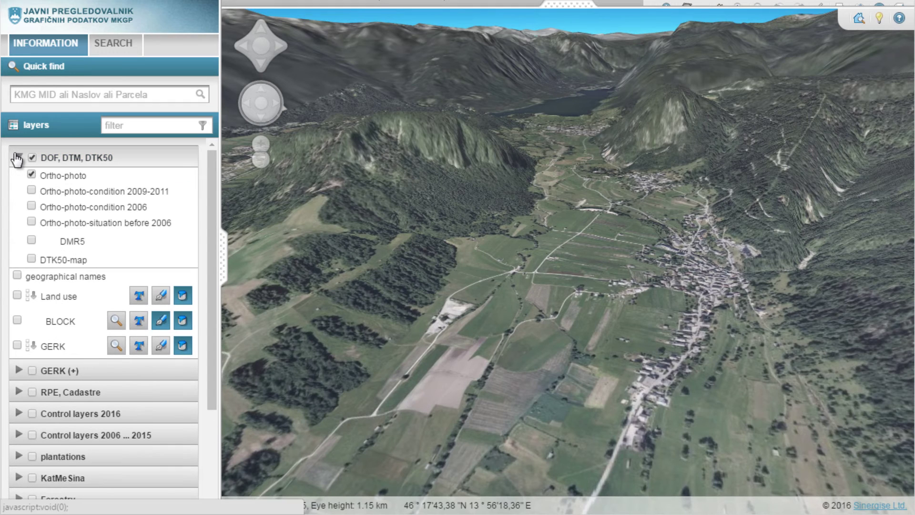
left_click(32, 175)
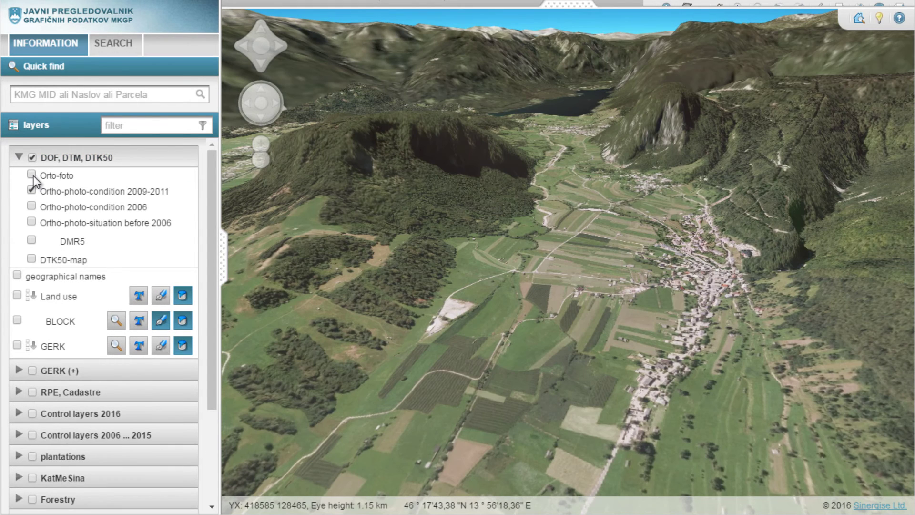
left_click(19, 159)
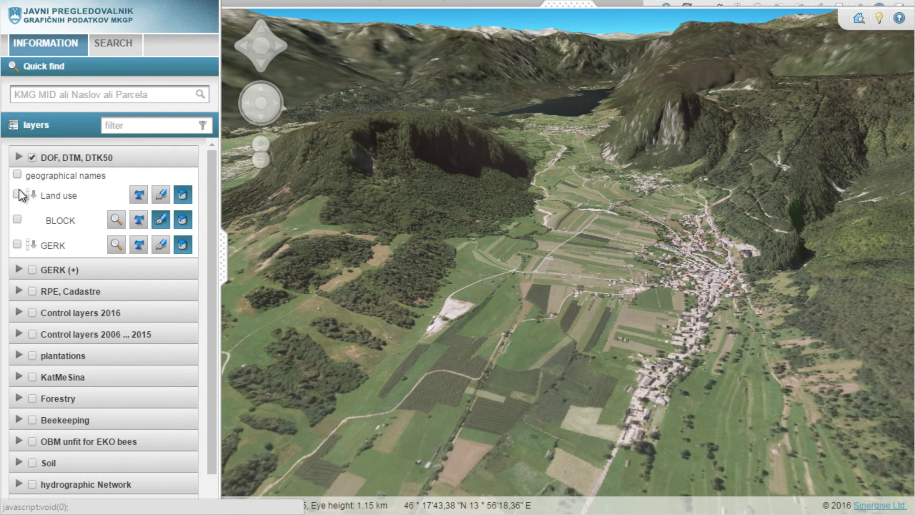
left_click(18, 244)
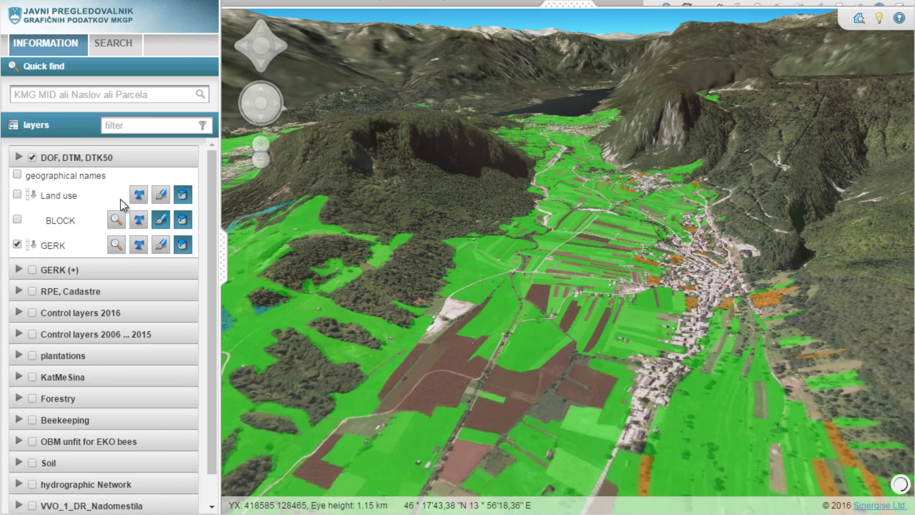
Step: Fly forward up the valley and tilt to an oblique perspective across the terrain
left_click(260, 39)
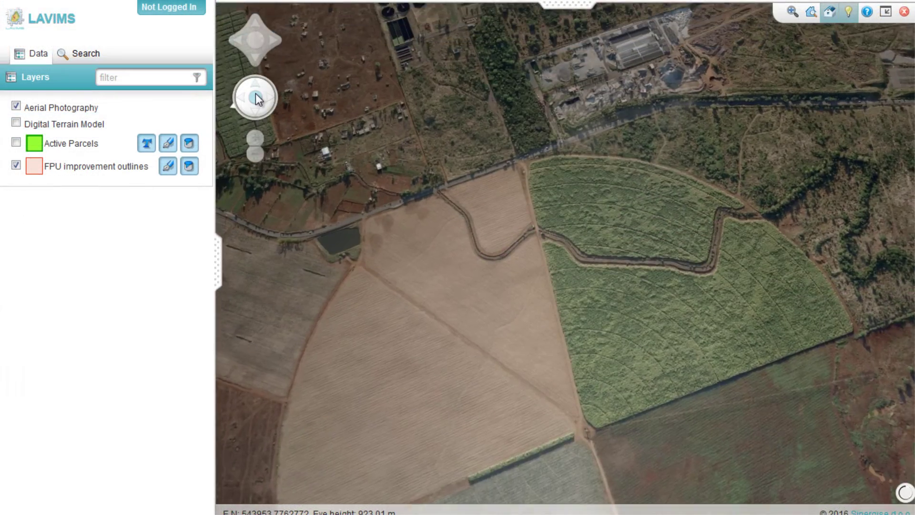
left_click_drag(256, 99, 254, 96)
left_click_drag(256, 39, 255, 39)
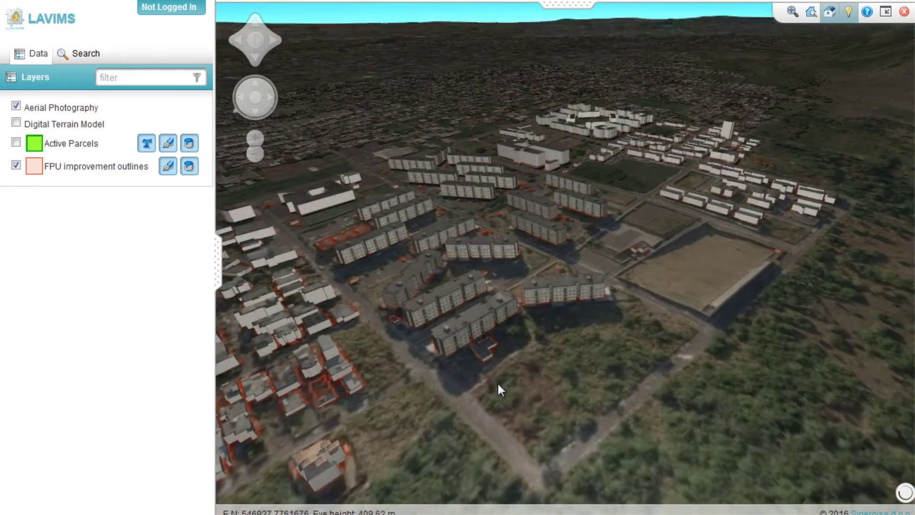